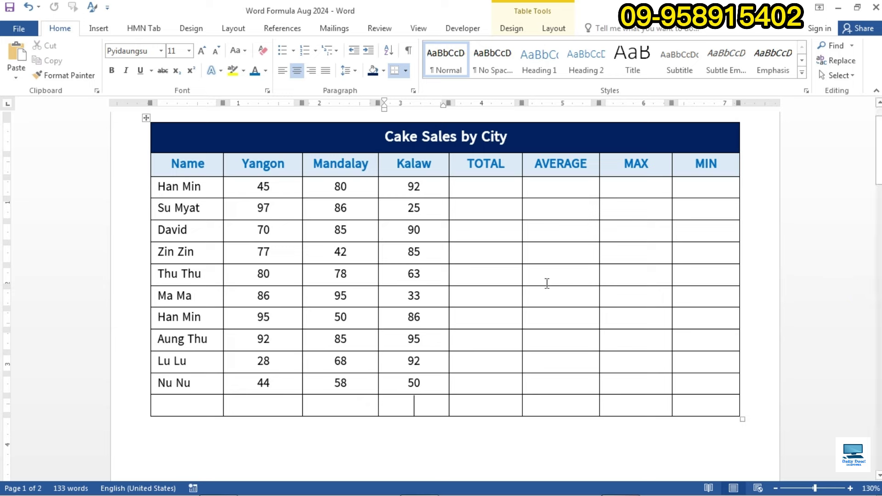
Step: Review the table: its Cake Sales by City title, sellers Han Min to Nu Nu, and Yangon, Mandalay, Kalaw figures
left_click(519, 139)
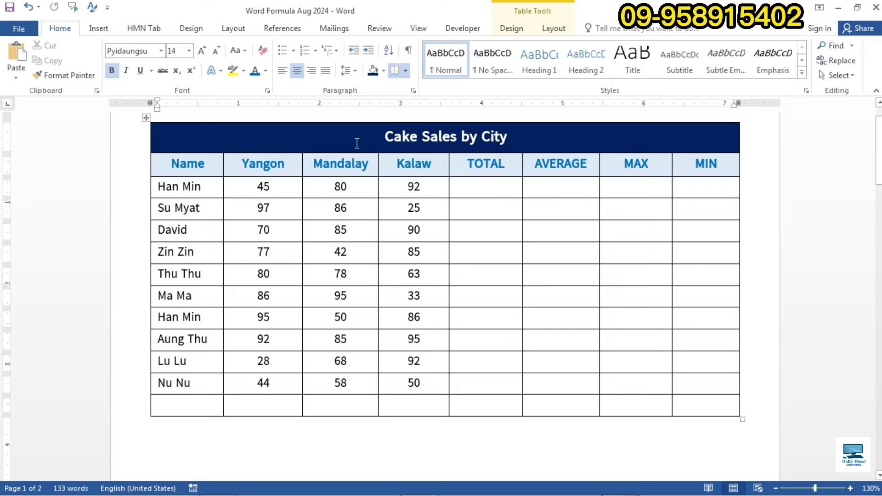
left_click_drag(161, 199, 191, 386)
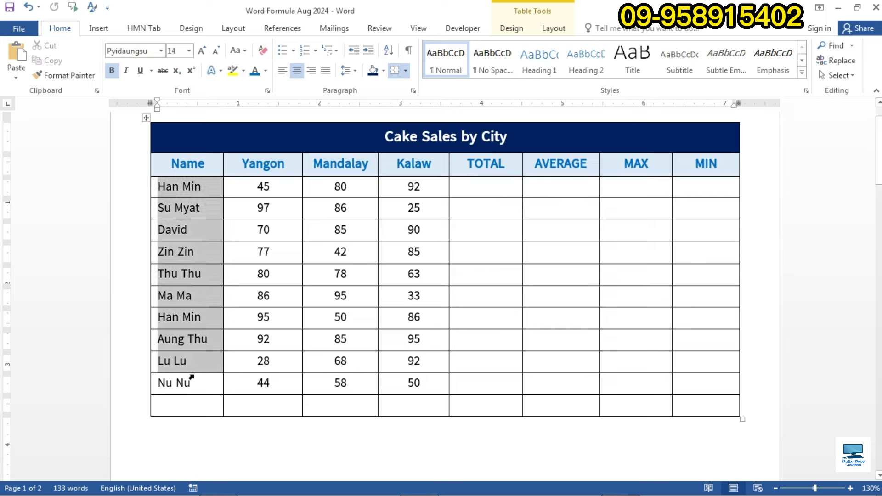
left_click(249, 165)
left_click(337, 166)
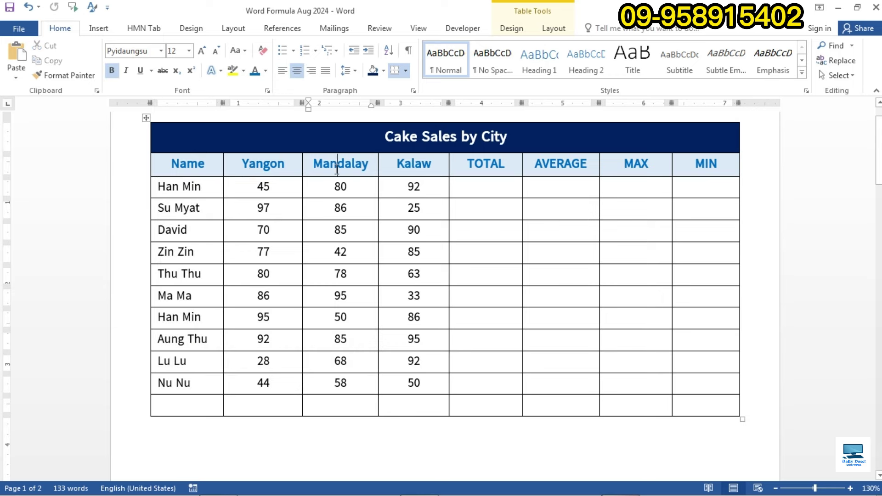
left_click(415, 169)
left_click_drag(227, 190, 410, 382)
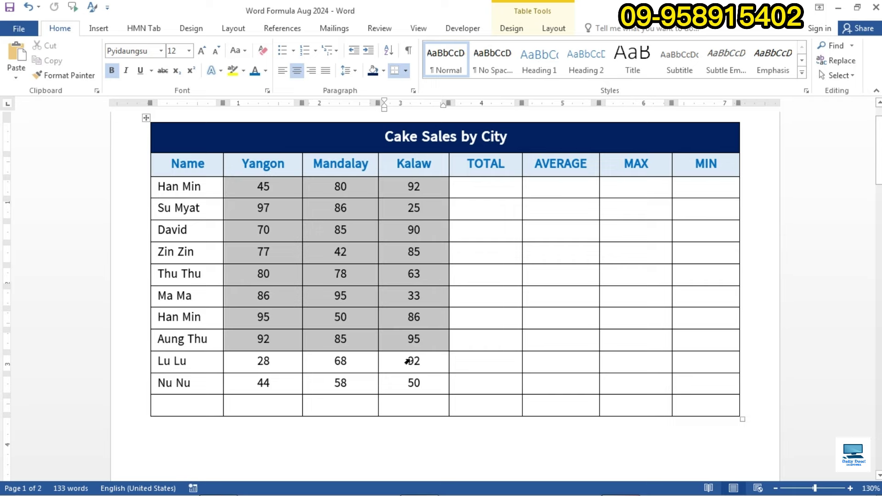
left_click(431, 193)
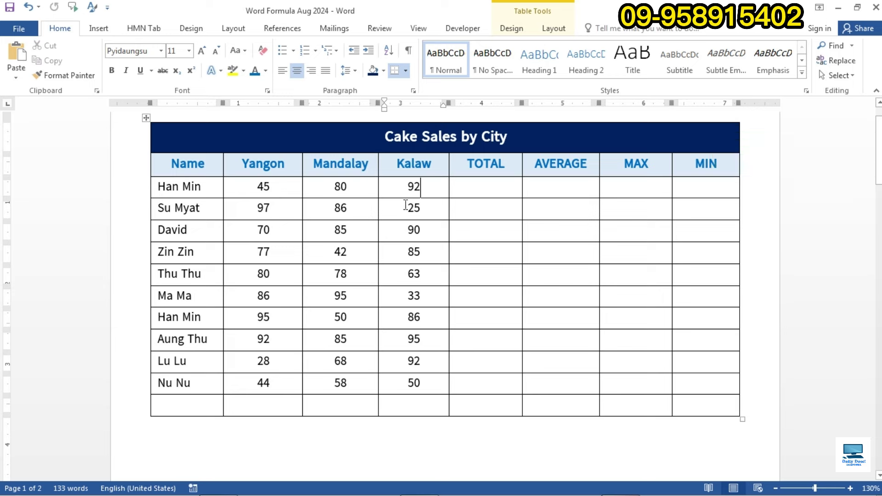
left_click(153, 186)
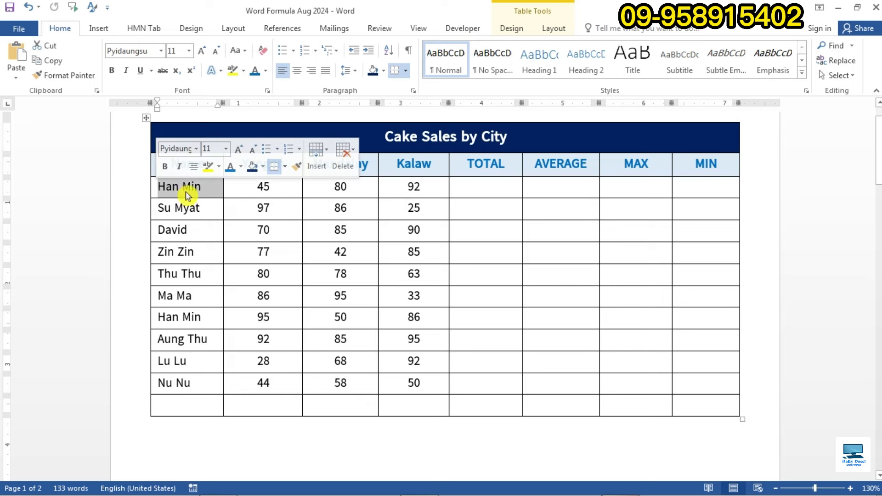
left_click(198, 191)
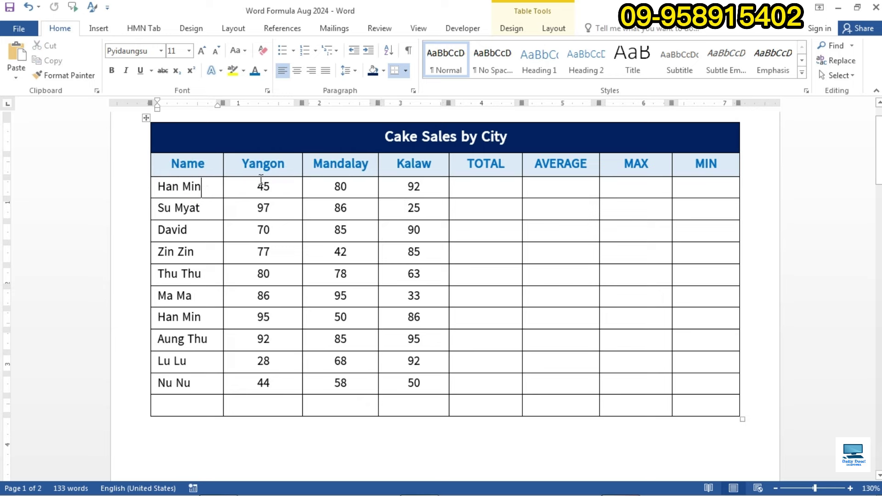
left_click_drag(227, 190, 408, 191)
left_click(409, 188)
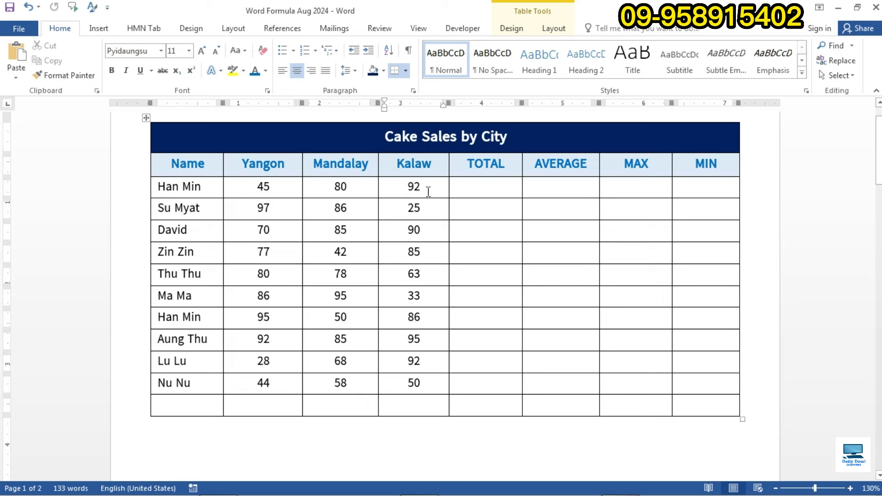
left_click(428, 191)
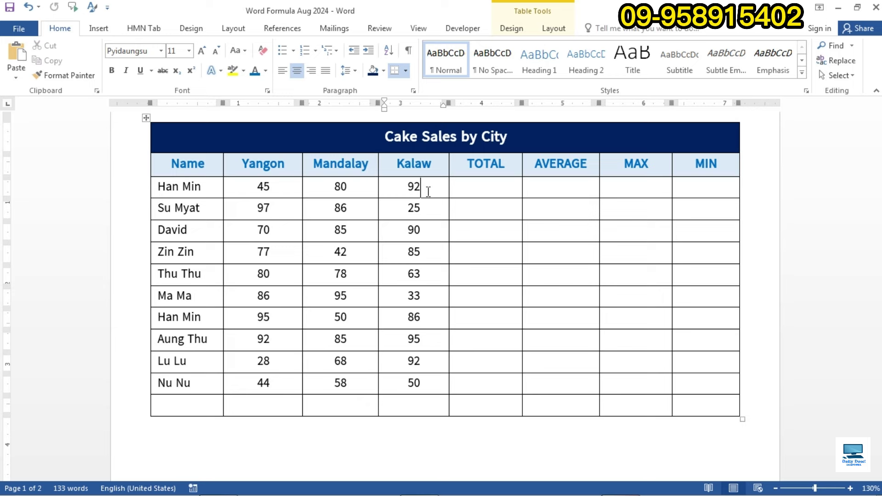
double_click(699, 169)
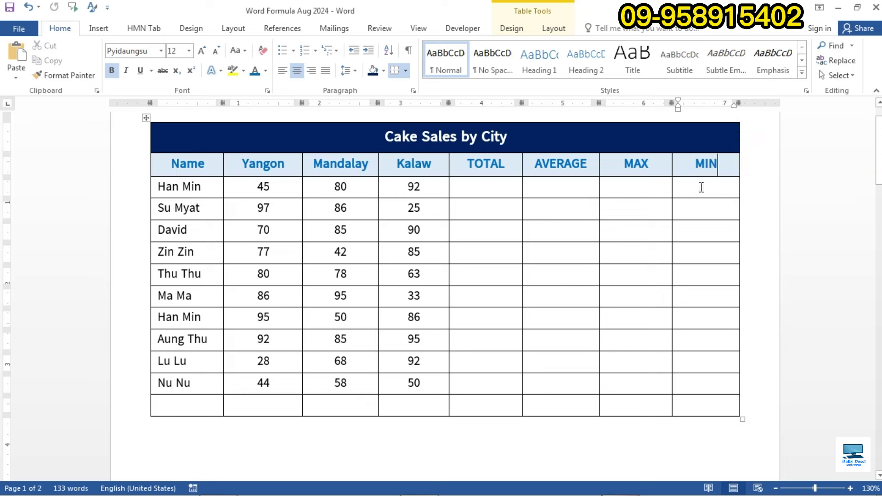
left_click(701, 188)
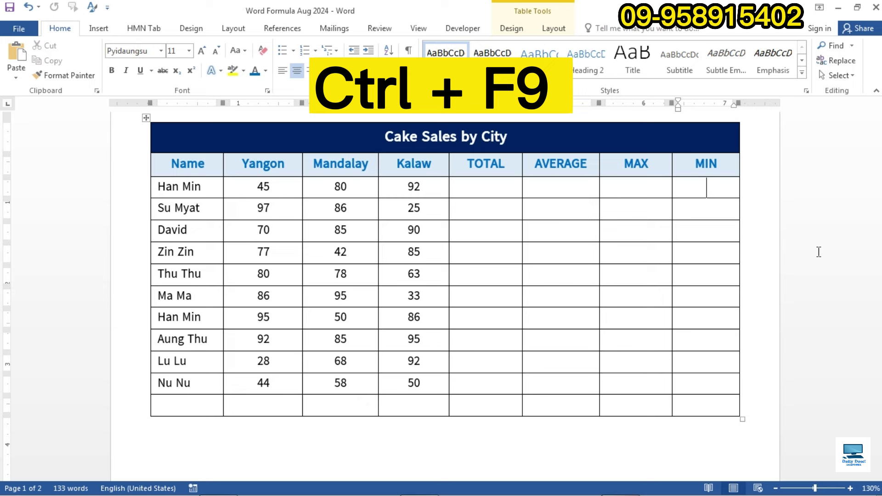
key("ctrl+F9")
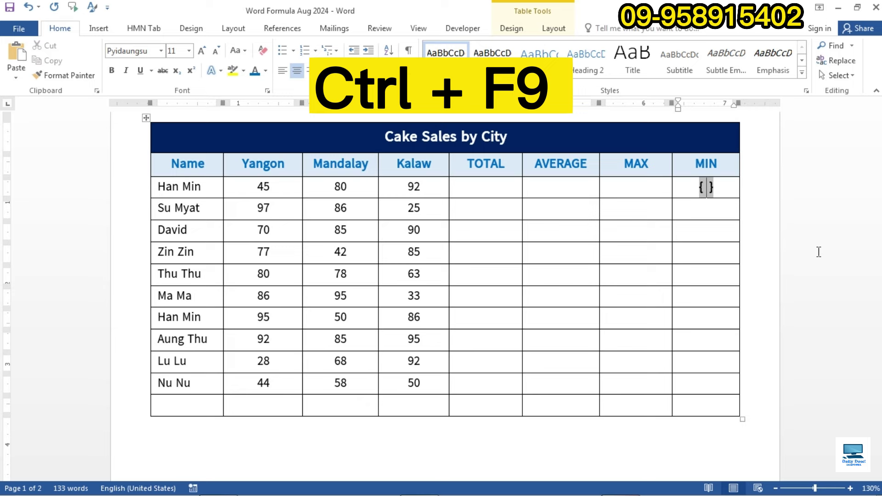
type("=")
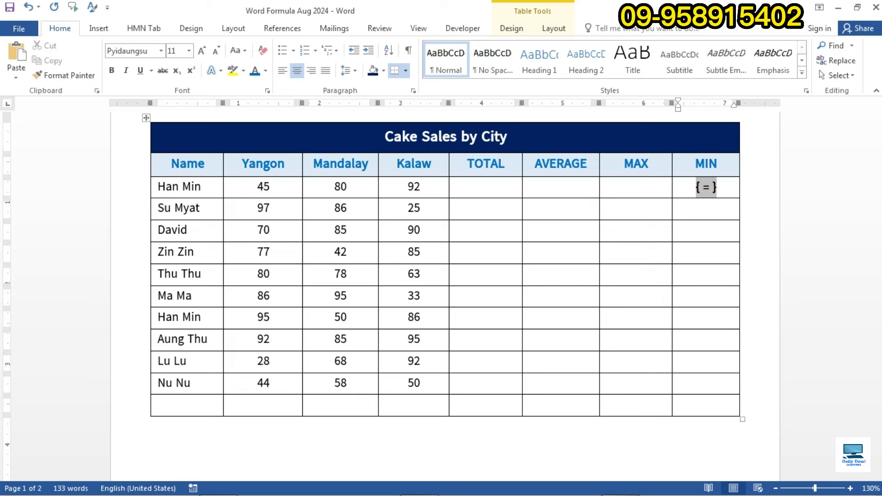
type("M")
type("IN")
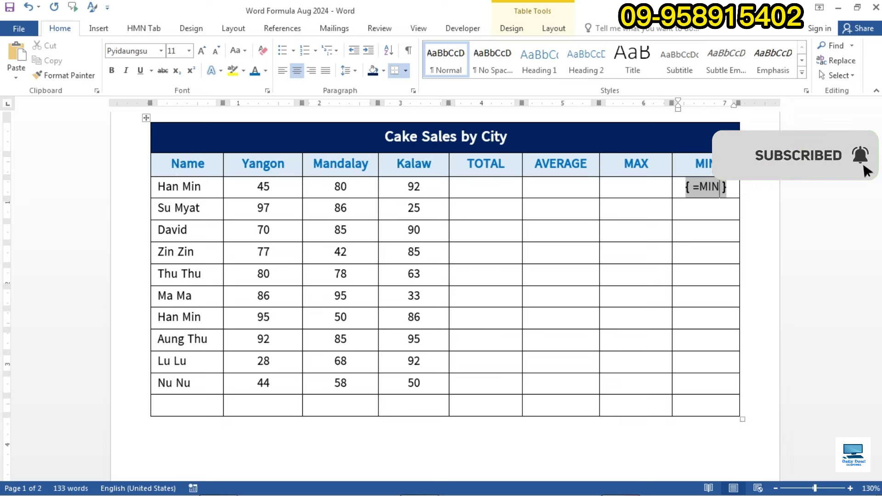
type("(")
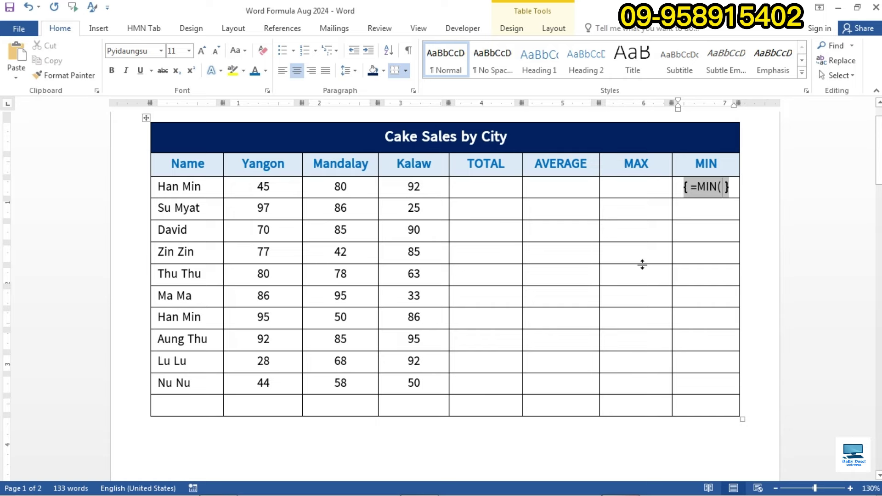
type("LEF")
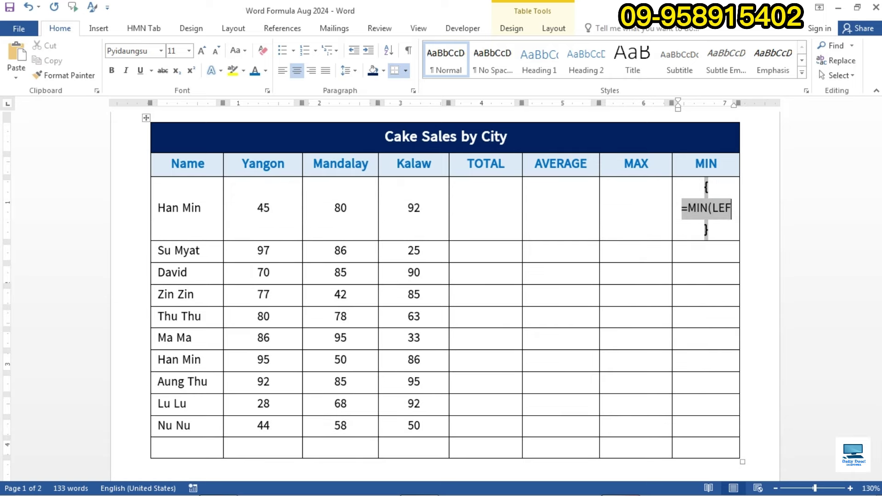
type("T)")
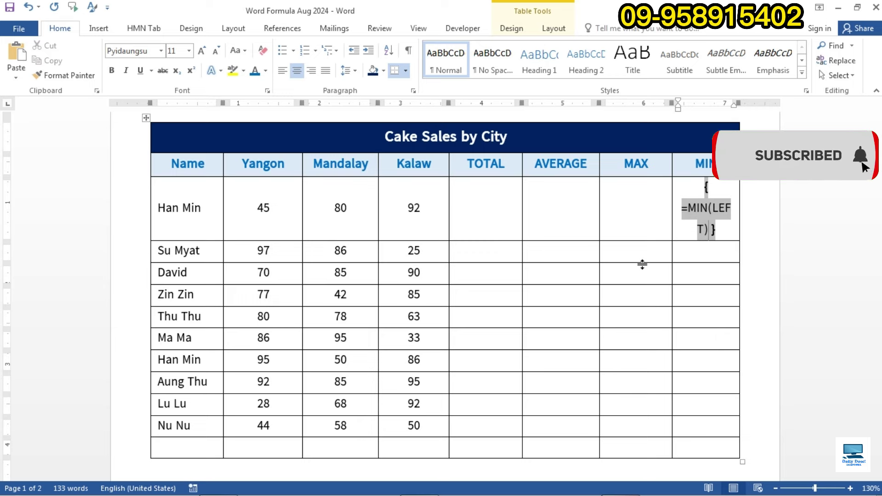
key("F9")
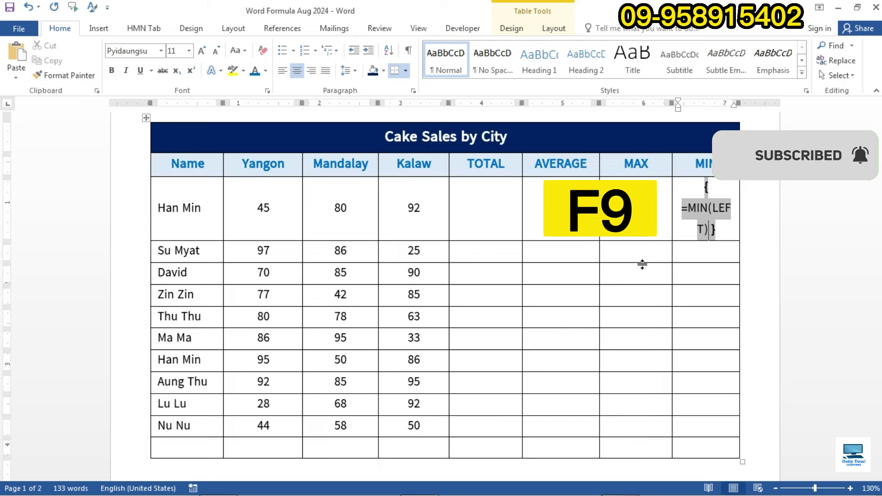
key("F9")
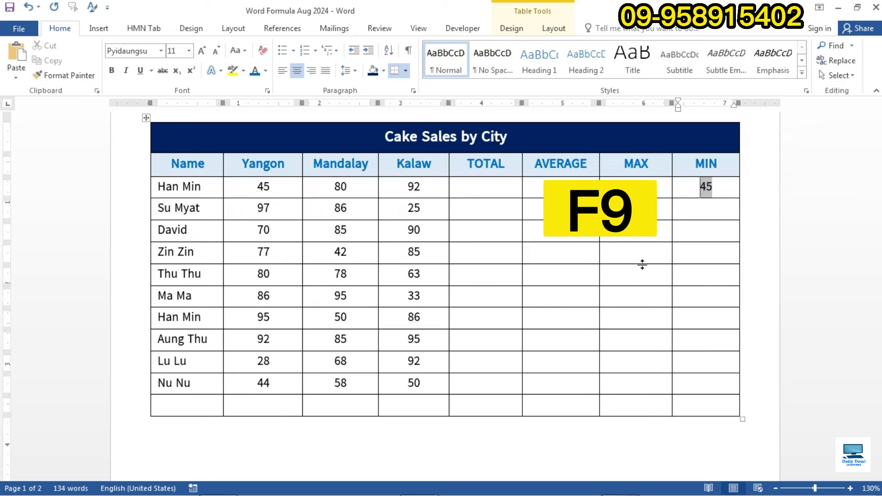
left_click(716, 189)
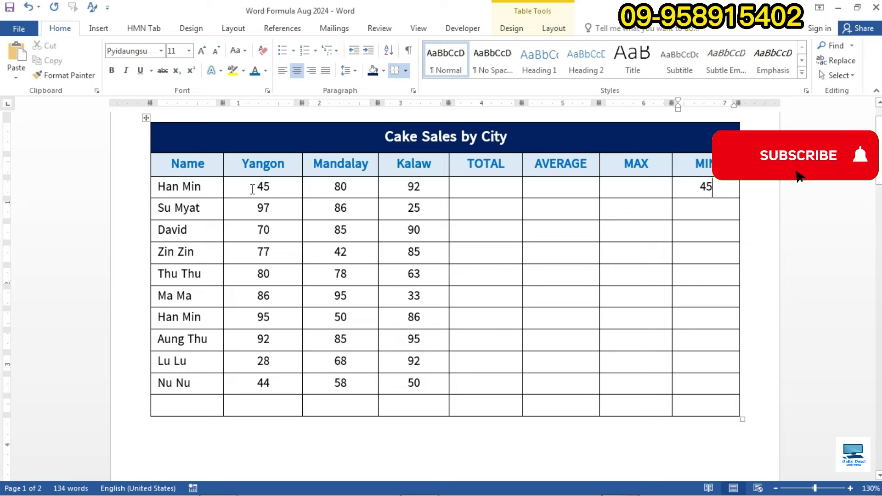
Step: Highlight Han Min's three city figures and the empty MIN cells below to explain the result
left_click_drag(225, 193, 409, 188)
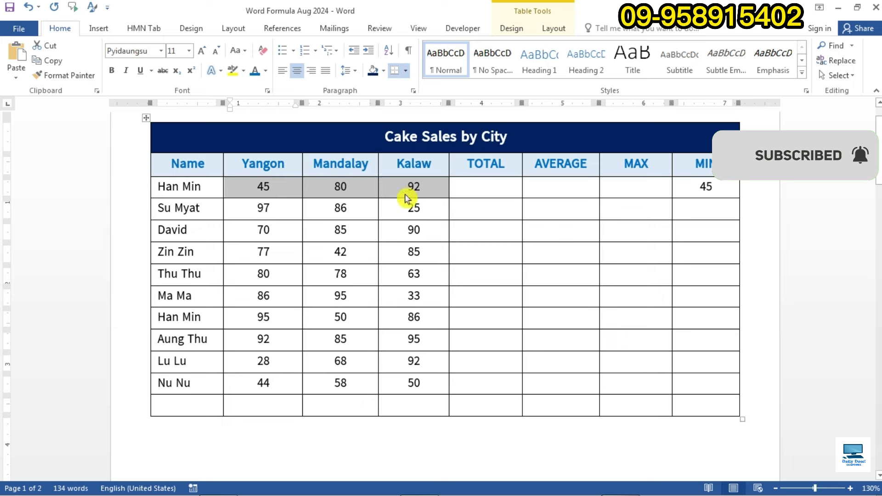
left_click(277, 188)
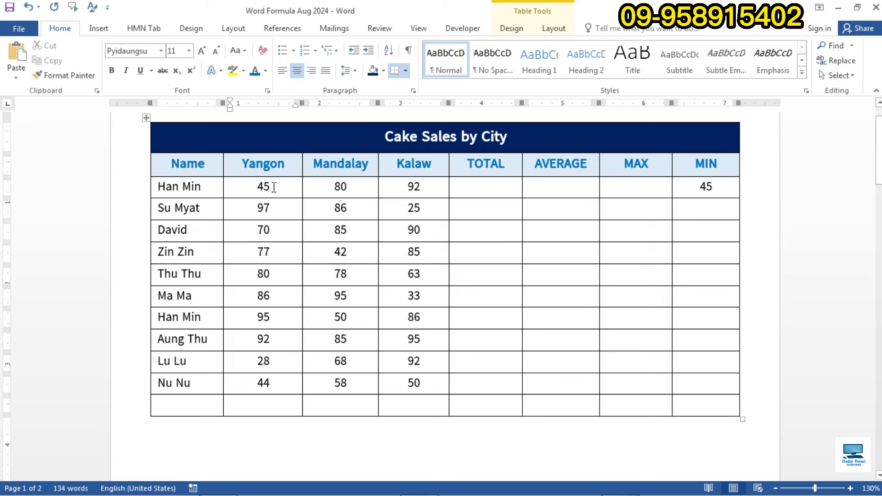
left_click(712, 187)
left_click_drag(684, 209, 696, 385)
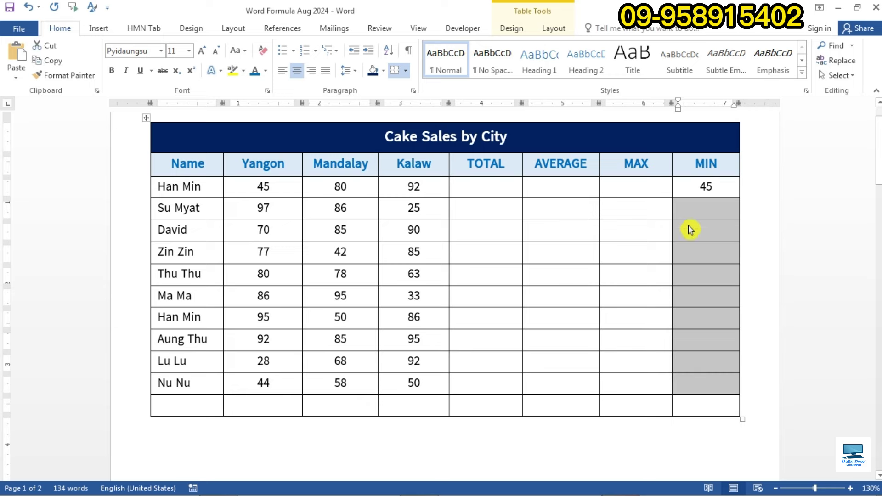
left_click(698, 212)
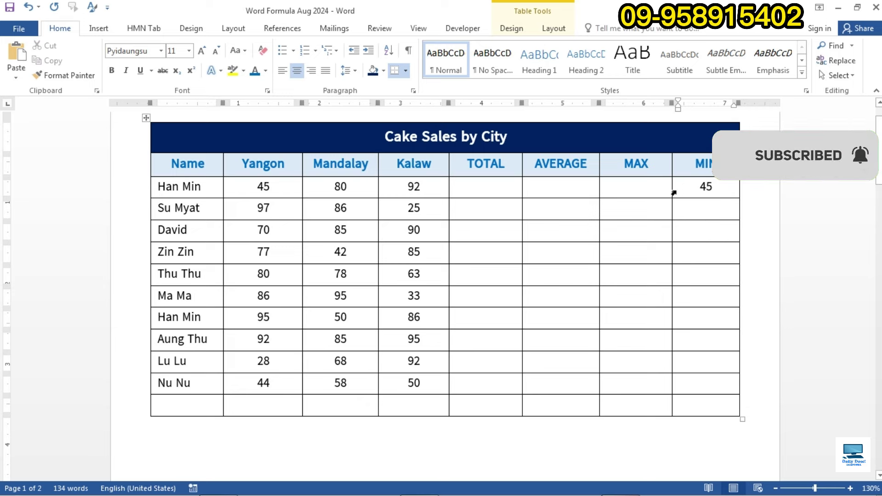
left_click(673, 193)
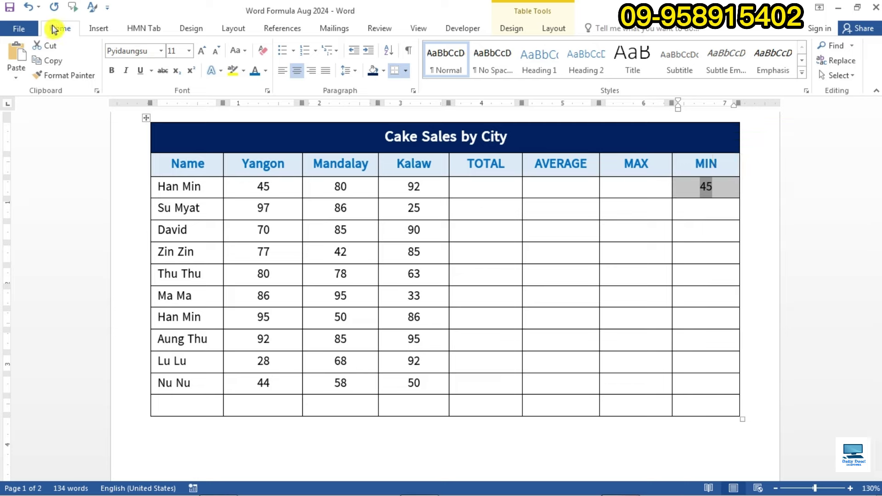
left_click(53, 63)
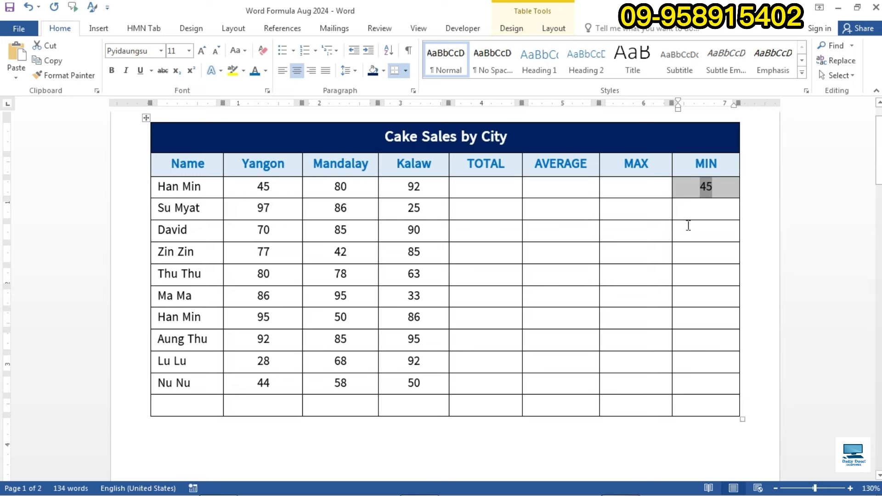
left_click_drag(671, 215, 698, 384)
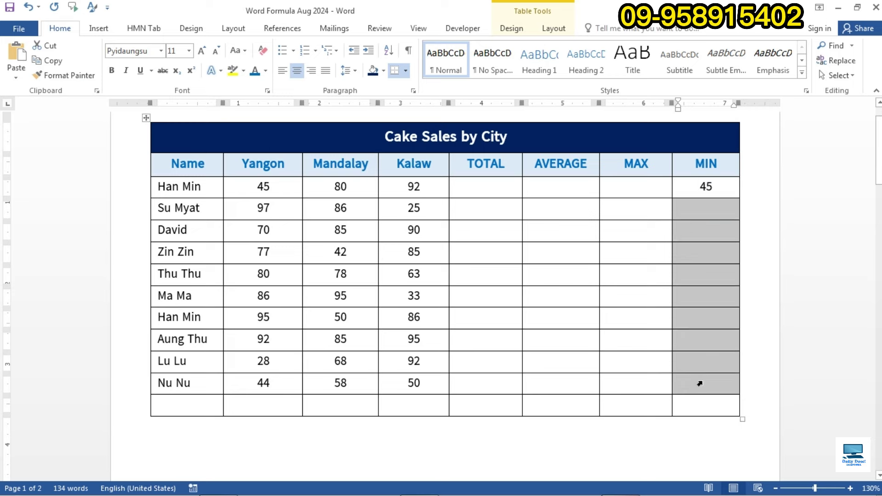
left_click(22, 60)
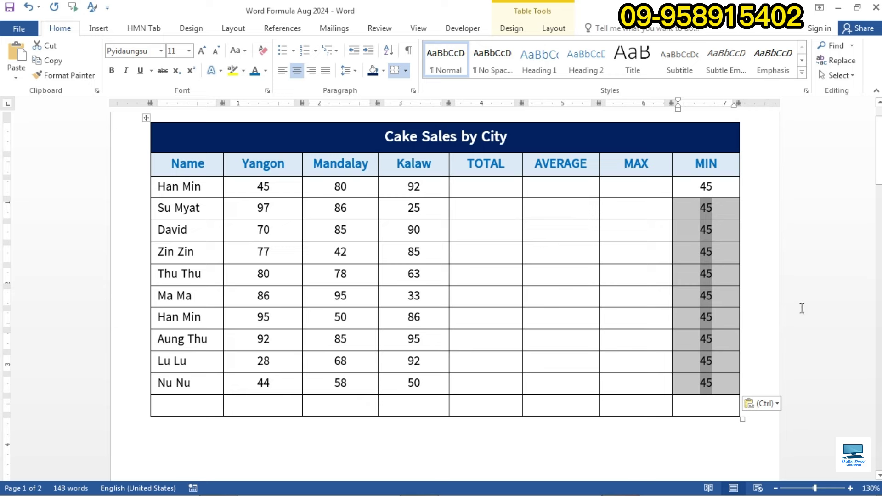
Step: Update the pasted MIN fields with F9 so each row shows its own minimum, e.g. 25, 70, 42
key("F9")
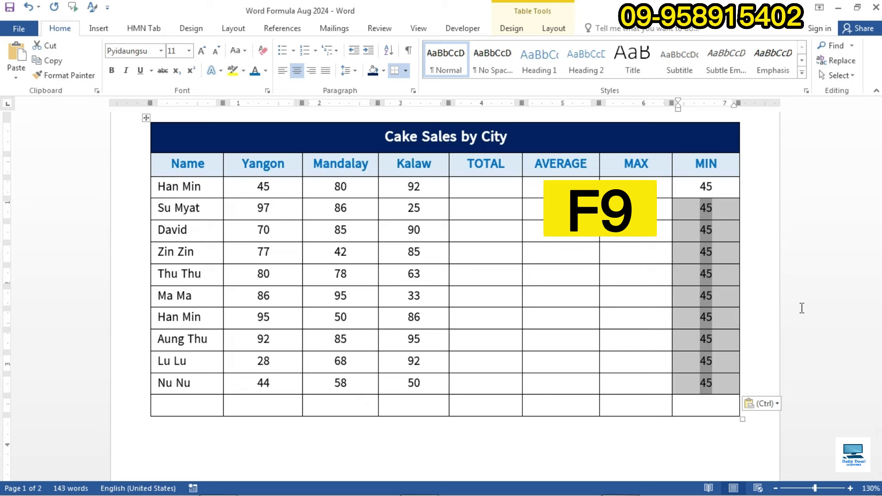
key("F9")
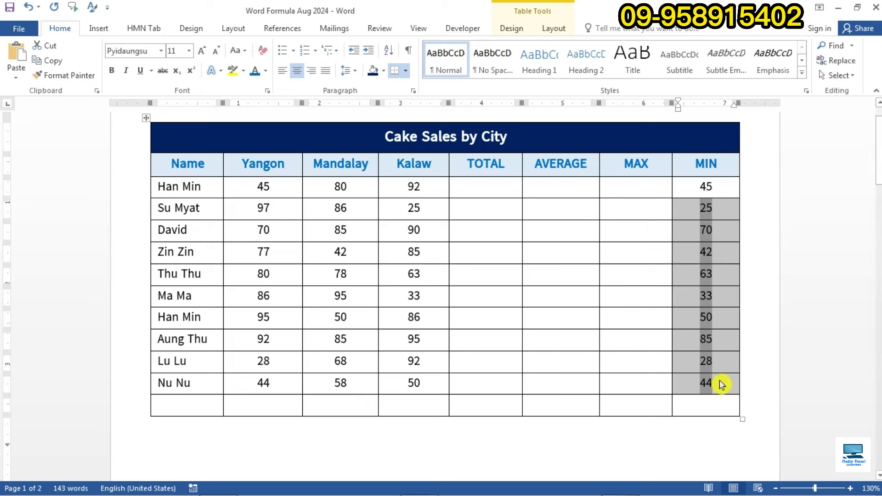
left_click(715, 211)
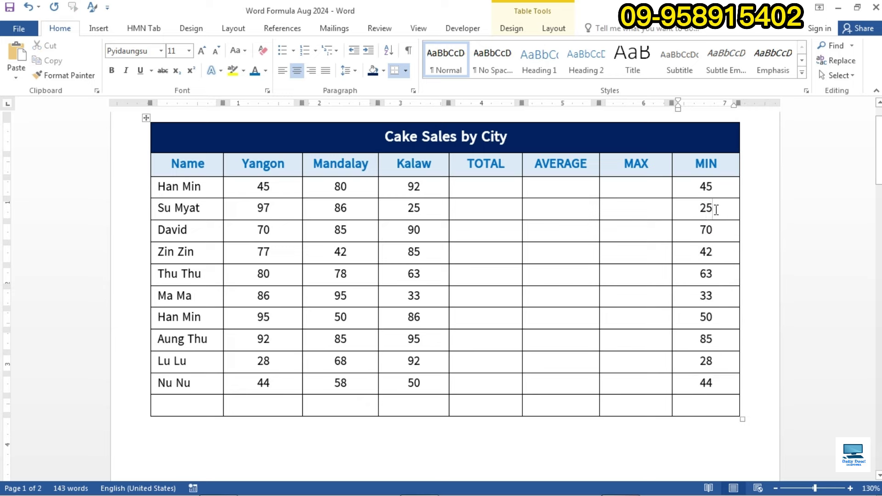
Step: Check Su Myat's minimum of 25 against that row's sales and review the remaining MIN results
double_click(714, 207)
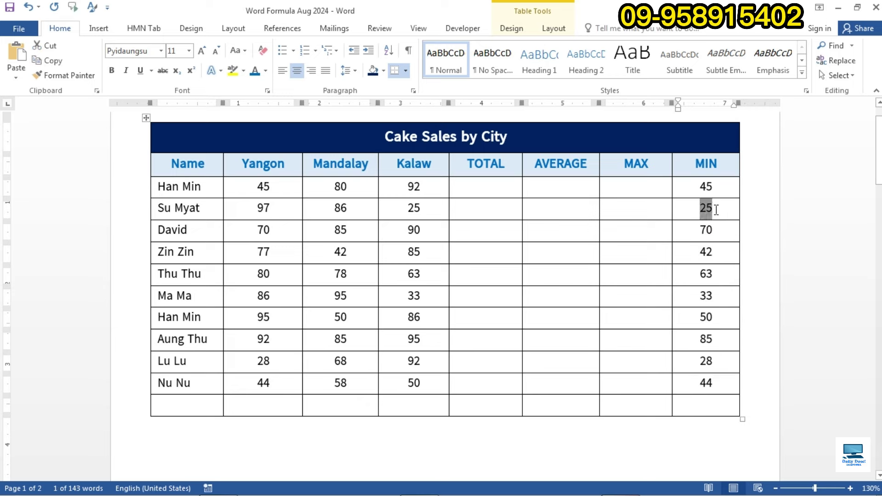
left_click(714, 206)
left_click_drag(223, 211, 413, 208)
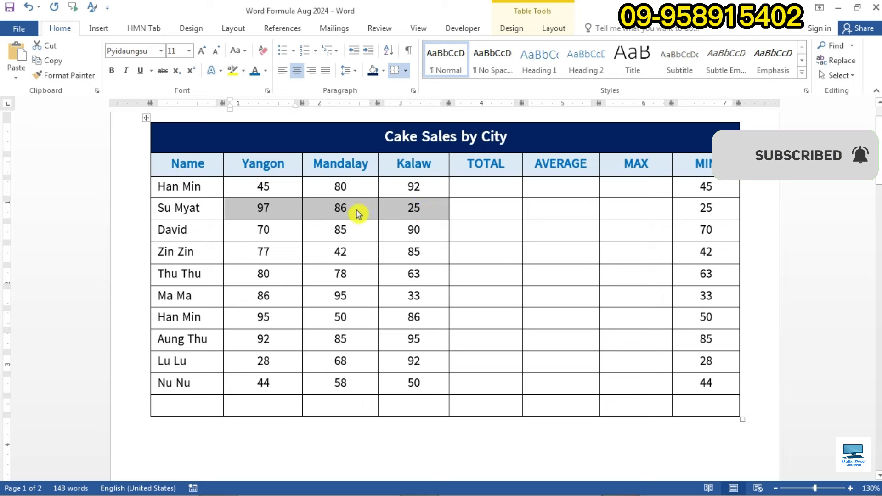
left_click(428, 212)
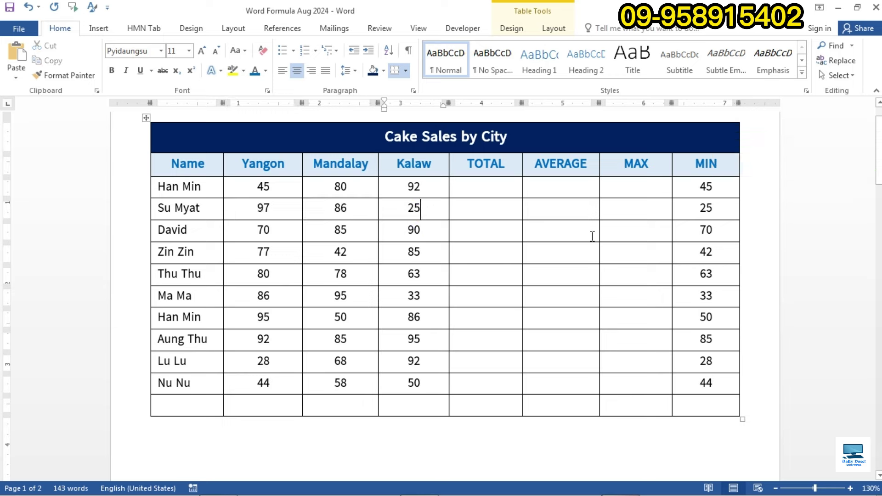
left_click(714, 209)
left_click_drag(701, 230, 714, 382)
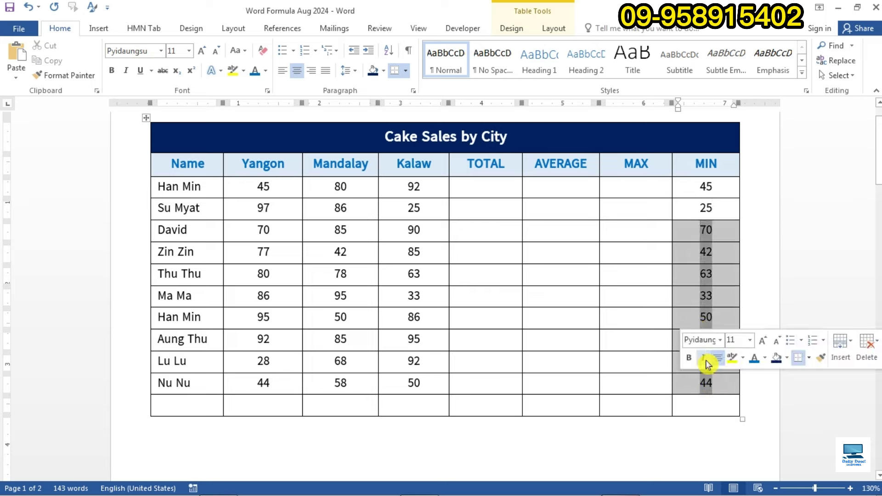
left_click(714, 252)
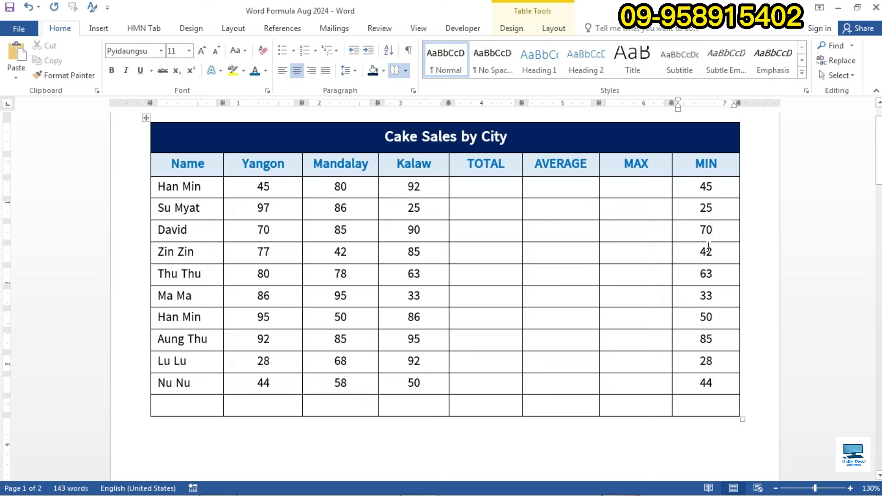
Step: Add a =MAX(LEFT) field in Han Min's MAX cell, update it to 92, and check the row's sales
double_click(636, 163)
left_click(628, 192)
key("ctrl+F9")
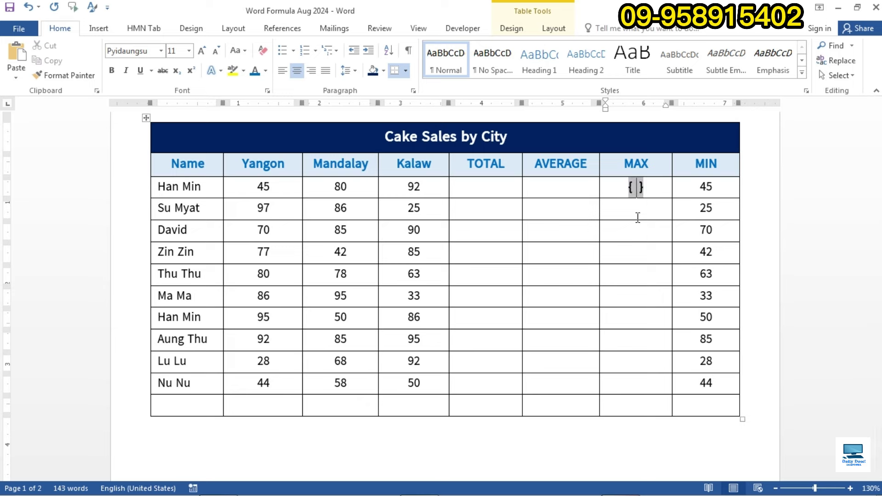
type("=M ")
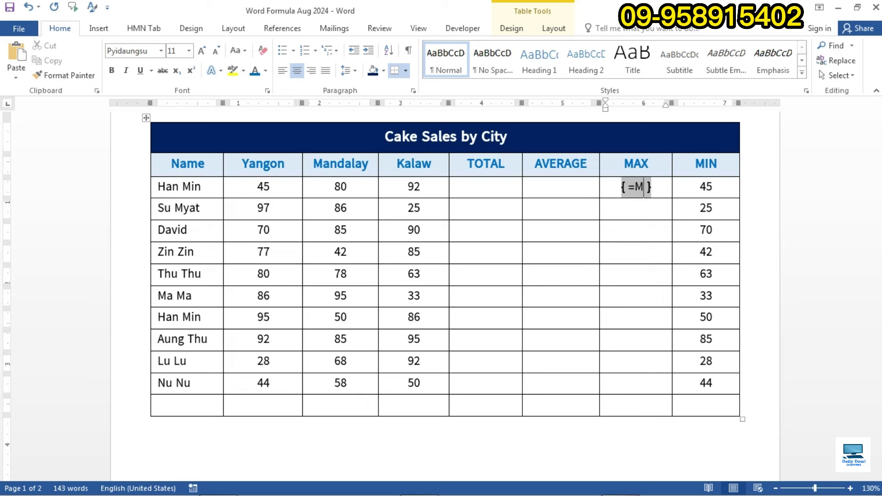
type("AX")
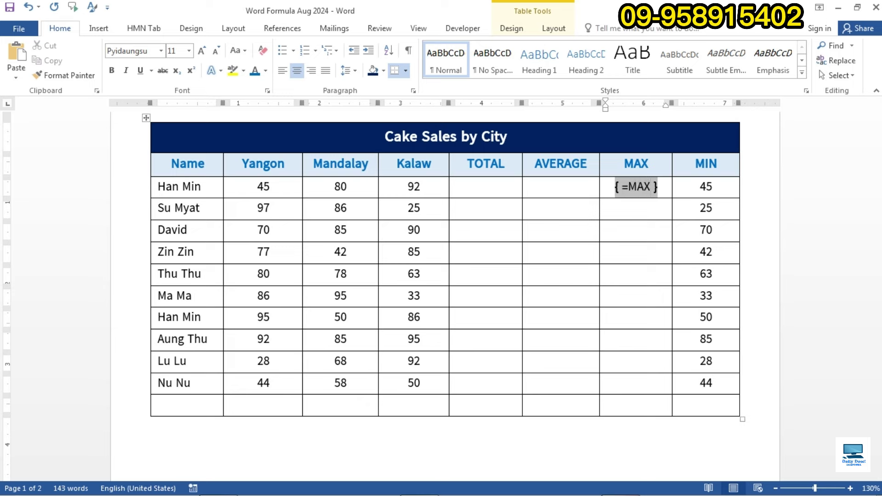
type("(")
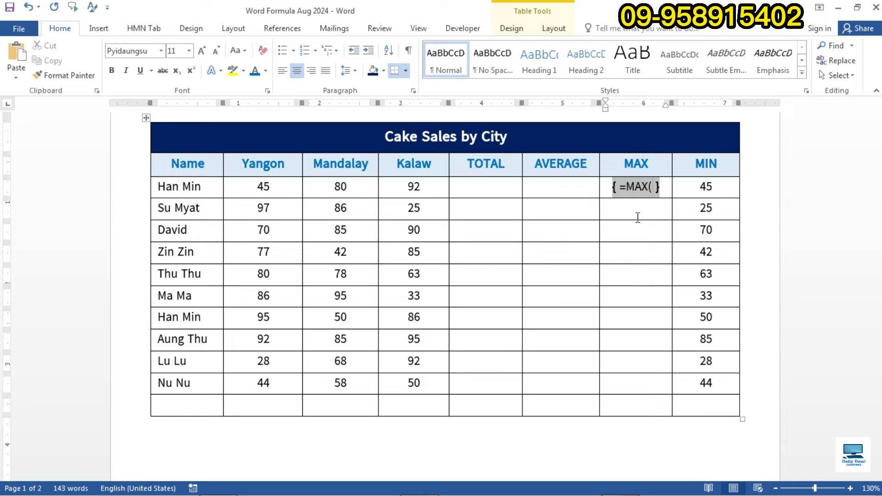
type("LEFT")
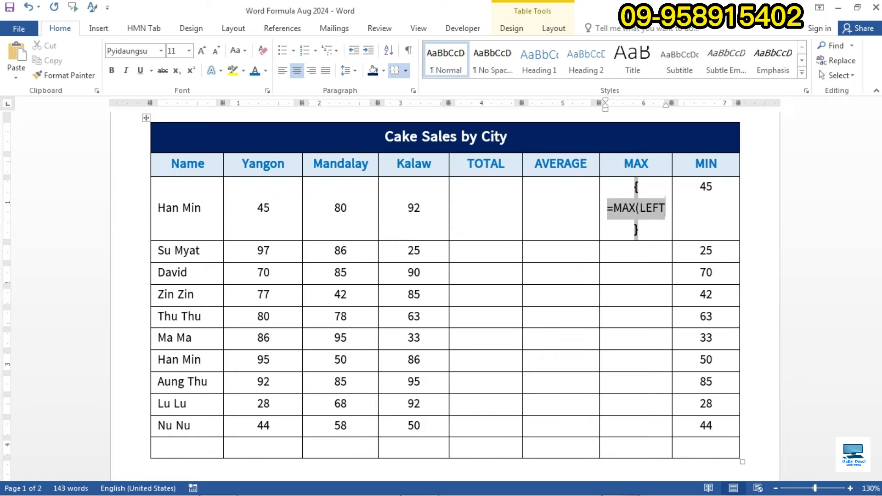
type(")")
key("F9")
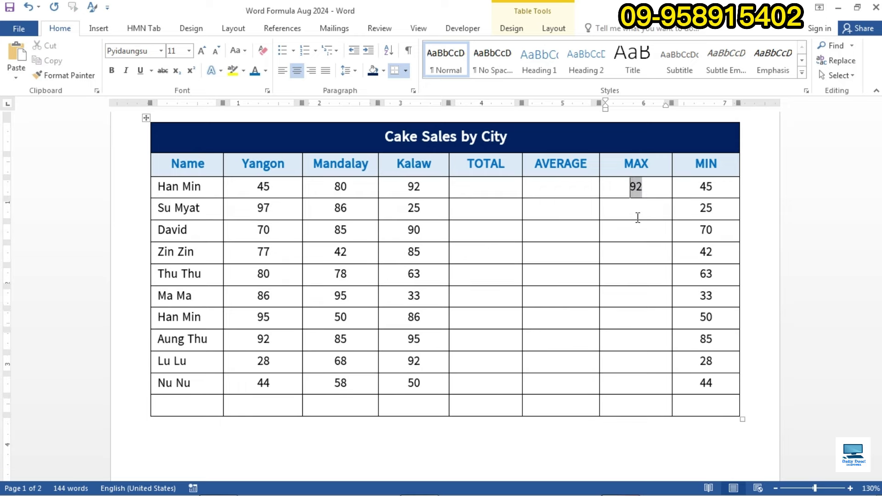
left_click(648, 187)
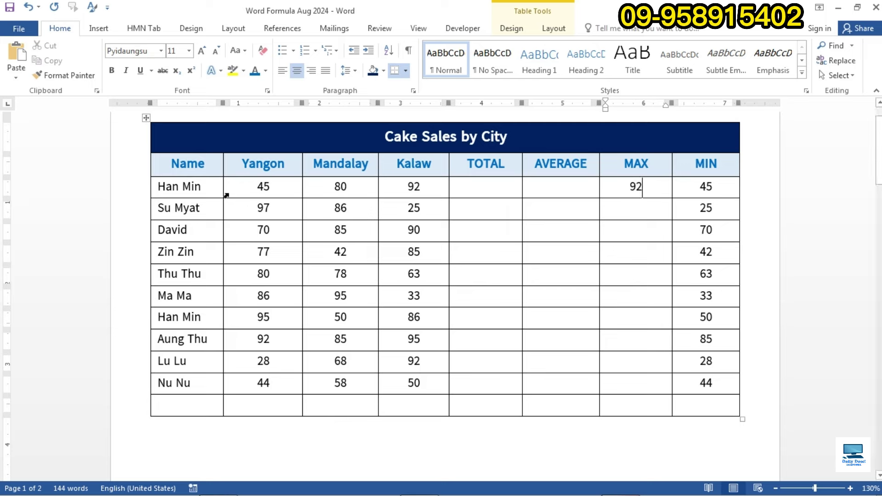
left_click_drag(226, 197, 395, 186)
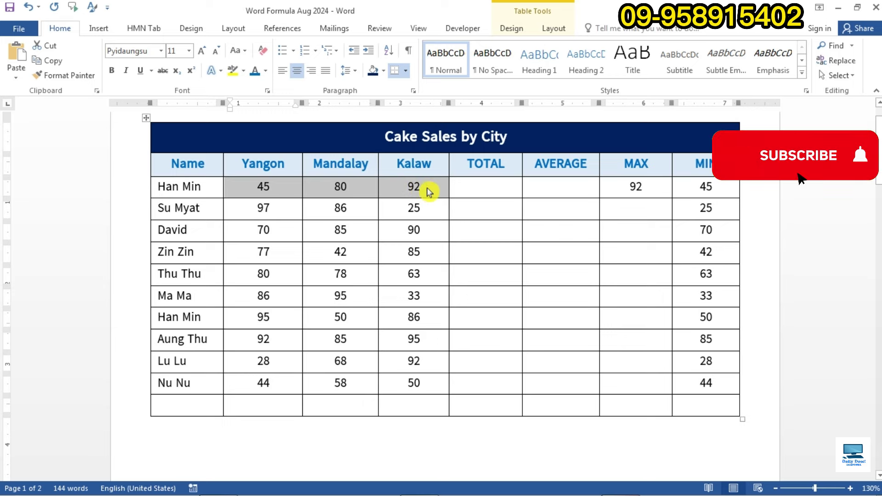
Step: Copy Han Min's MAX formula into the Su Myat to Nu Nu MAX cells and update them to 97 through 58
left_click(646, 188)
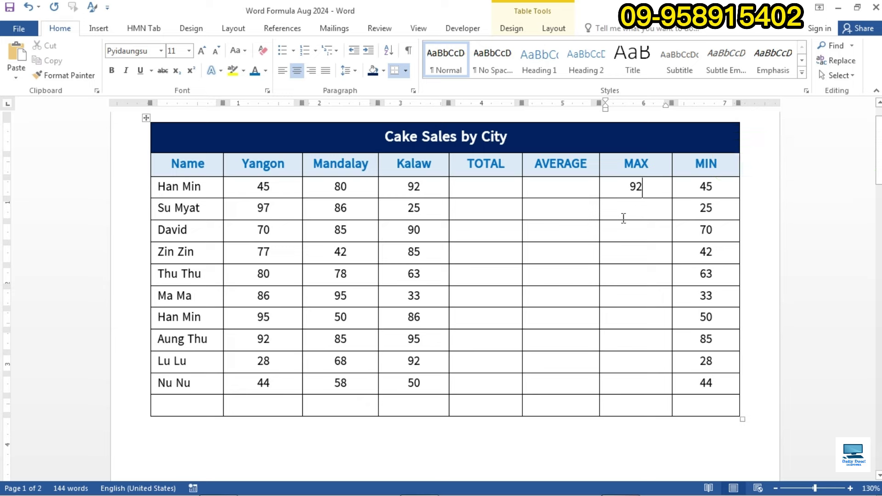
left_click(602, 196)
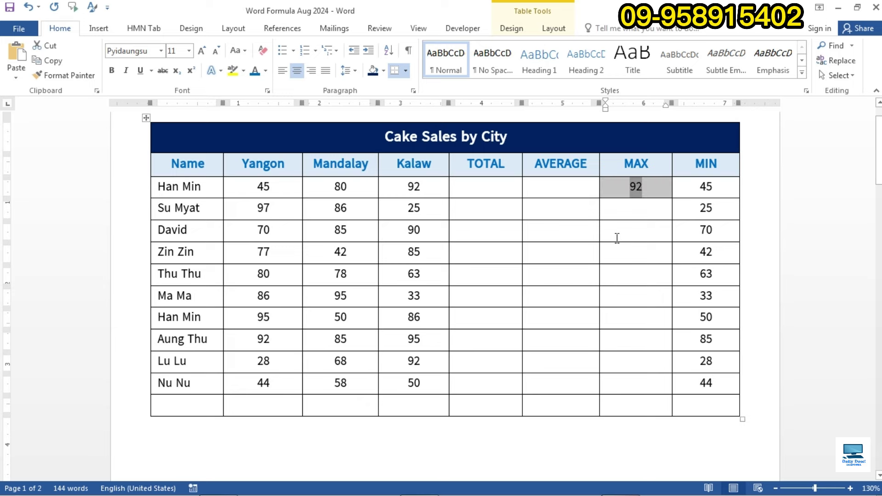
left_click(51, 65)
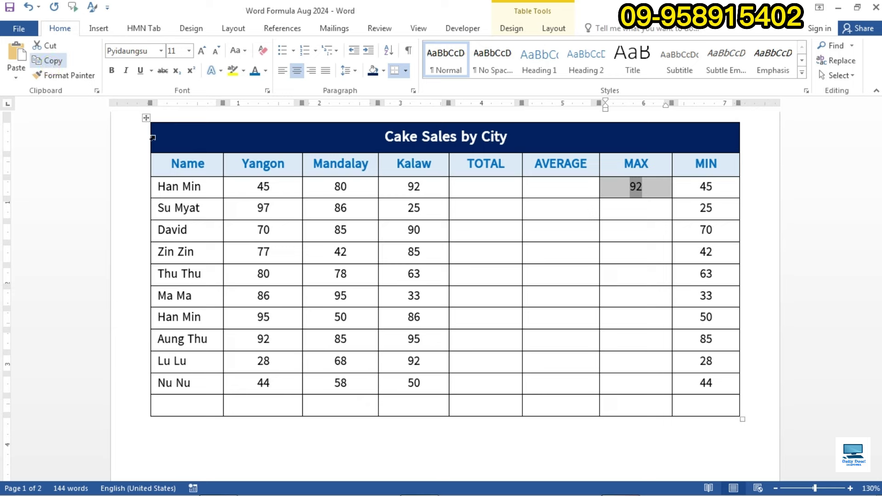
left_click_drag(601, 214, 630, 382)
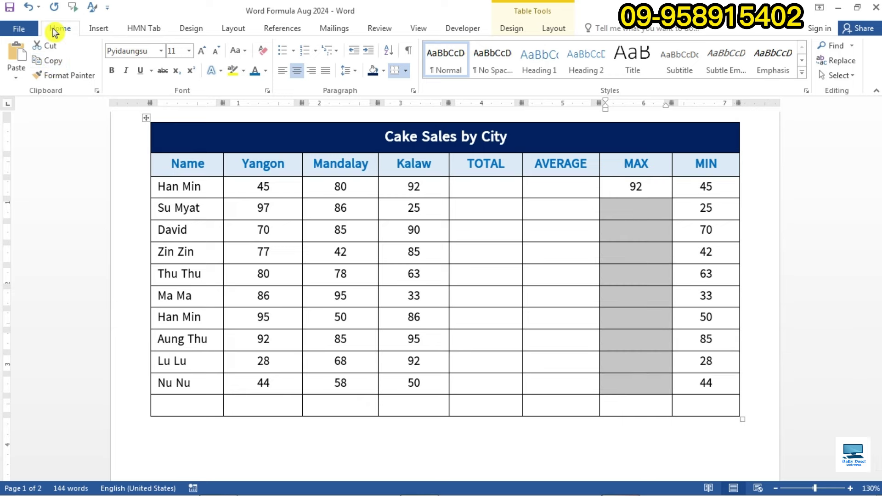
left_click(17, 58)
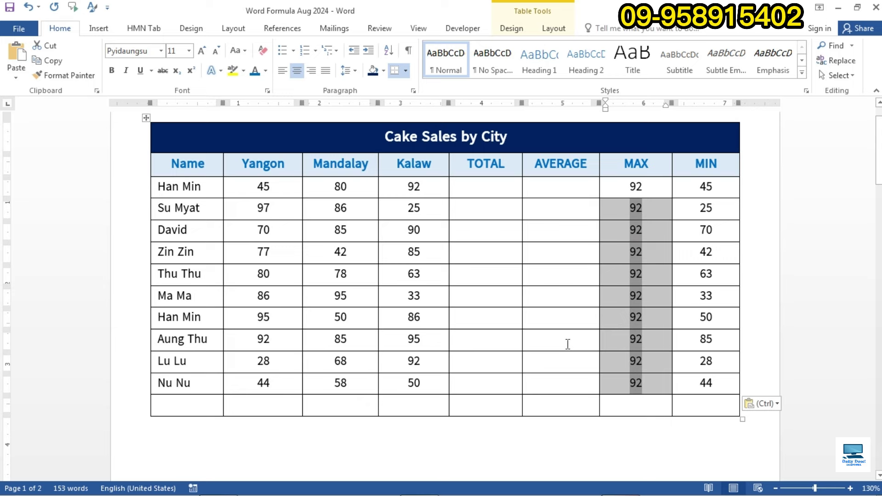
key("F9")
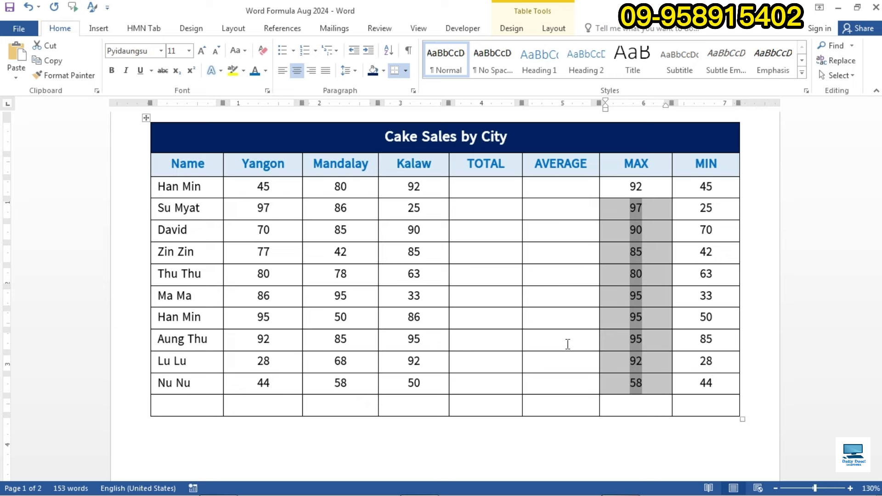
Step: Verify Nu Nu's maximum of 58 against that row's city sales
left_click(646, 388)
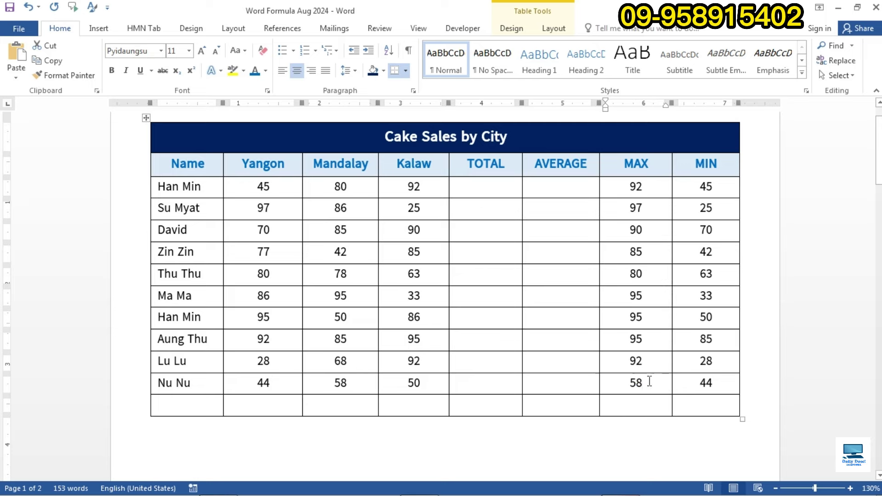
left_click_drag(224, 388, 399, 384)
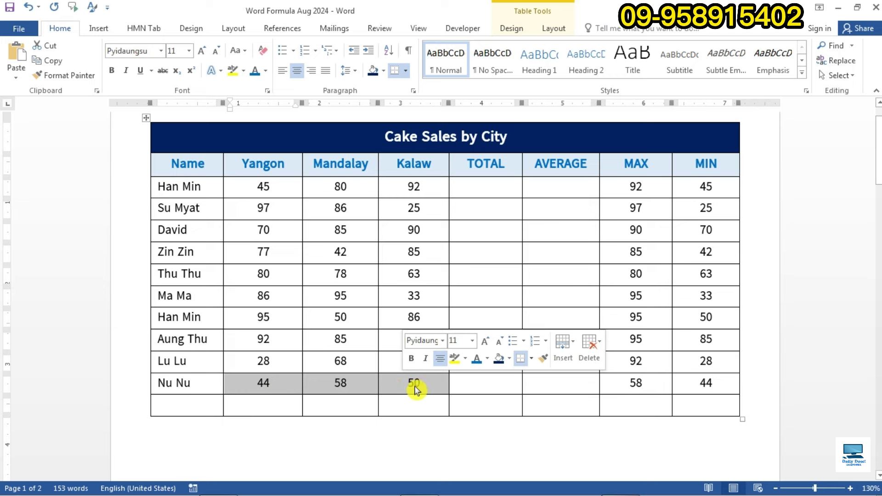
left_click(643, 384)
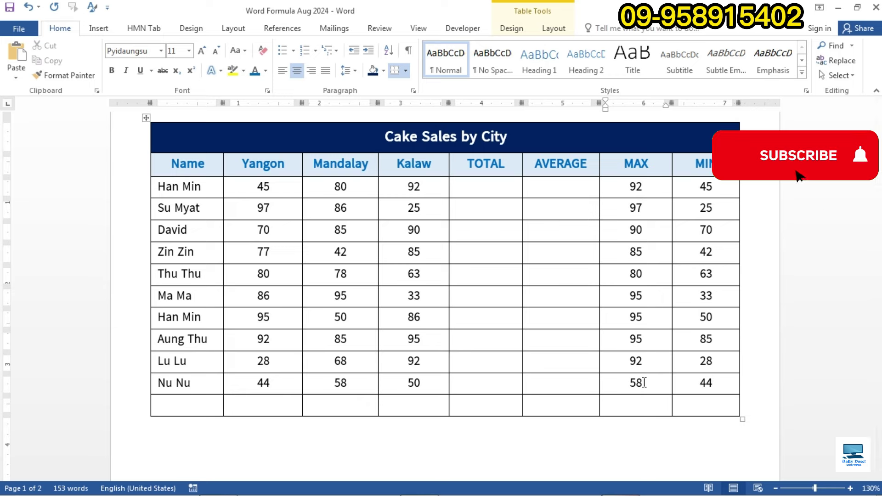
left_click(537, 165)
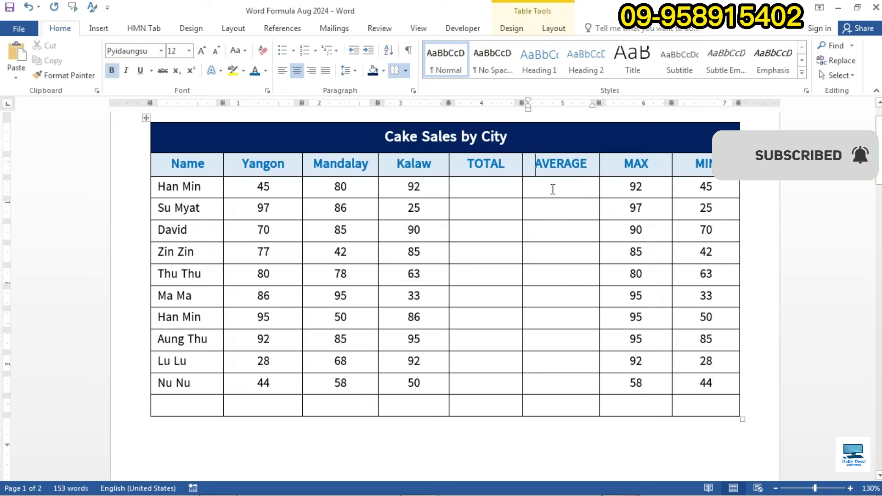
left_click(553, 189)
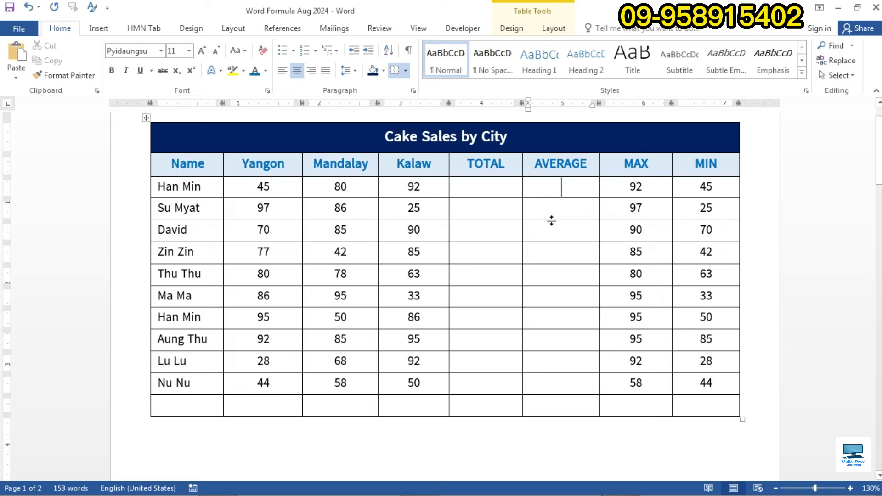
key("ctrl+F9")
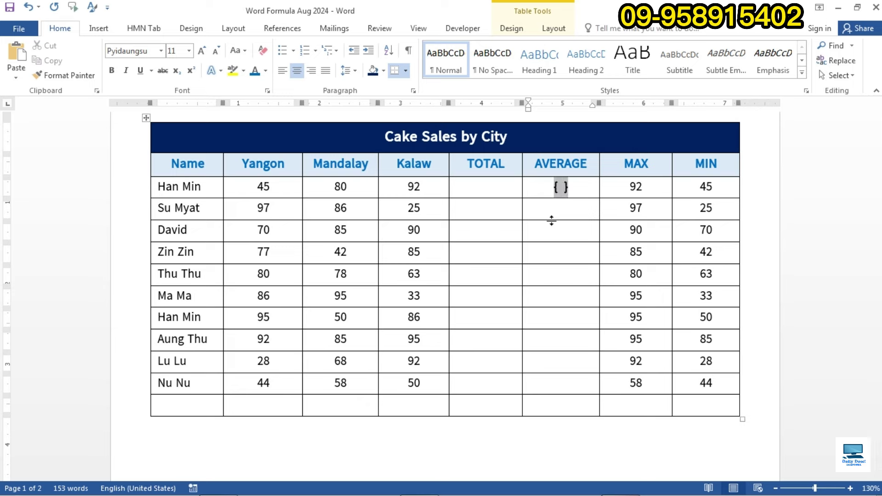
type("=")
type("AV ")
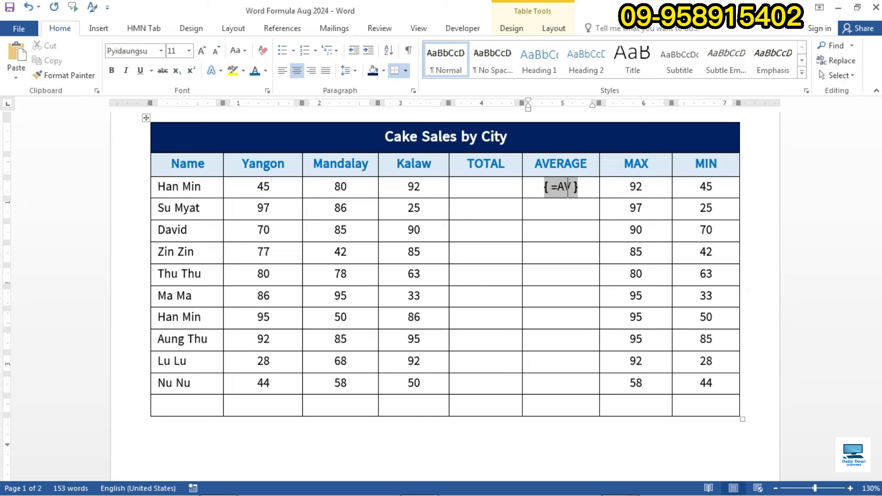
type("ERAG")
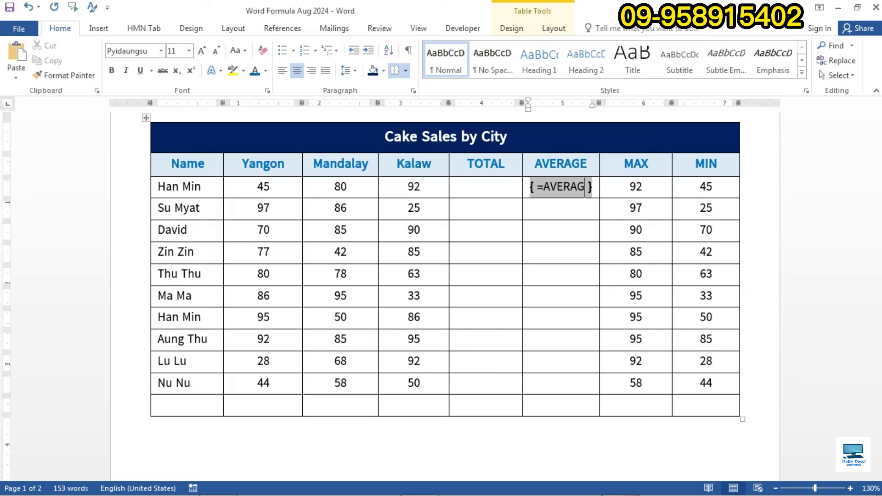
type("E(")
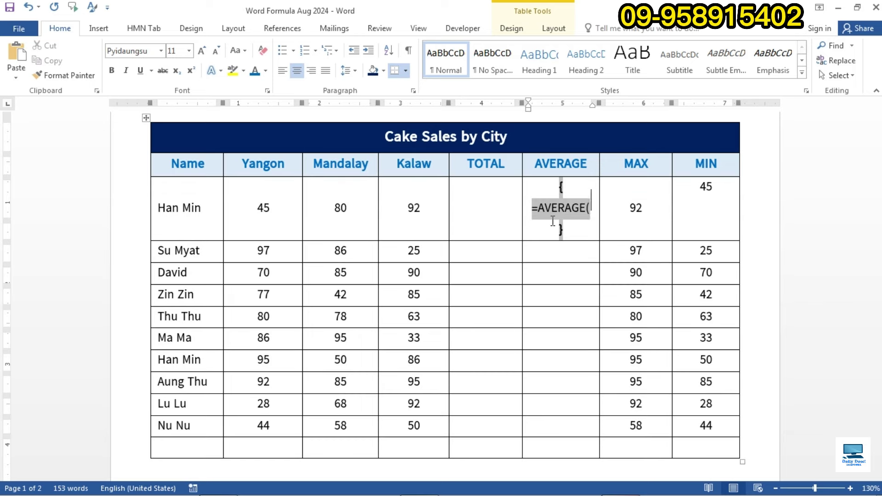
type("LEFT")
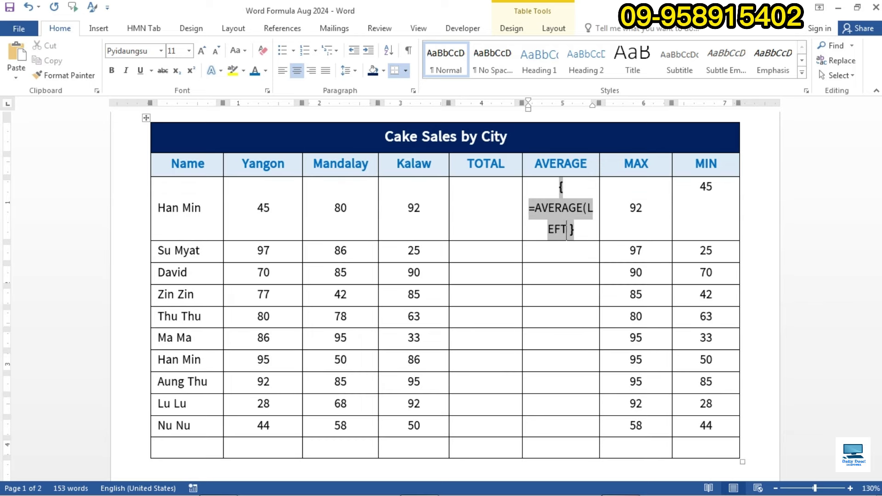
type(")")
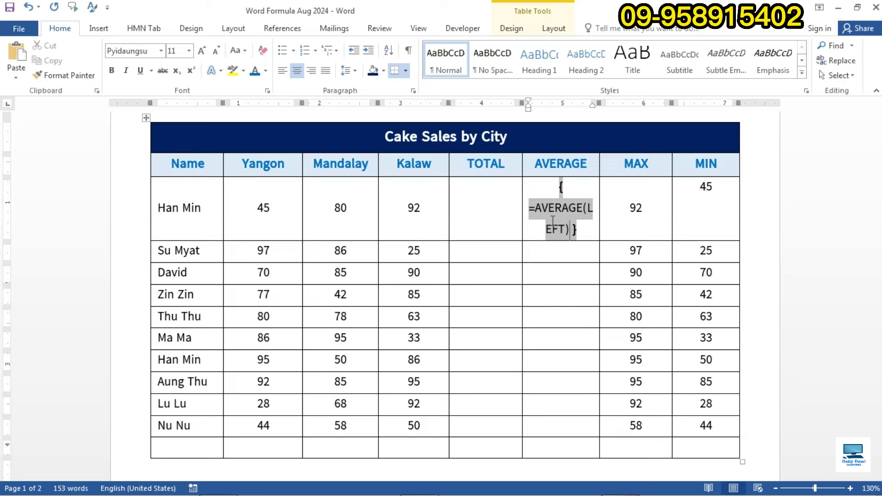
key("F9")
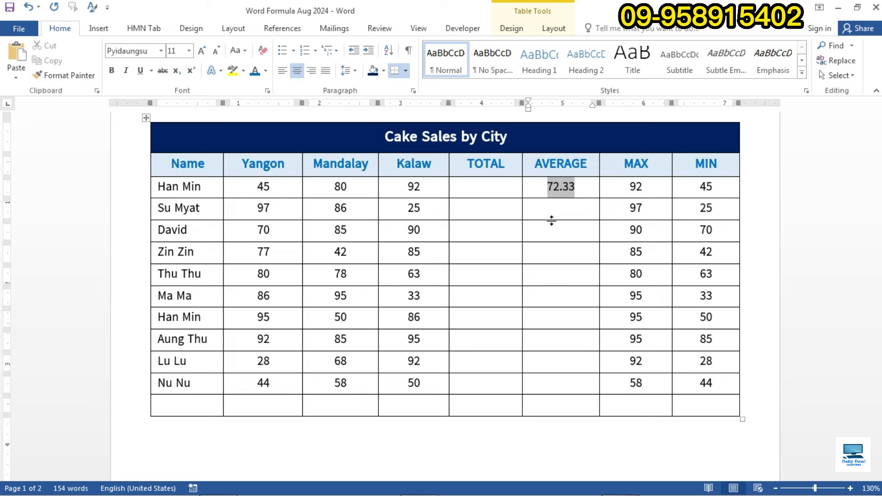
left_click(533, 209)
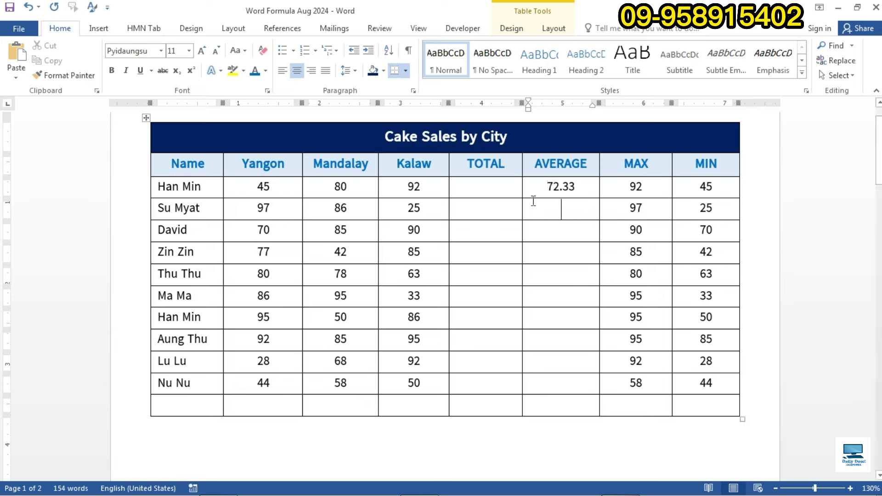
left_click(523, 194)
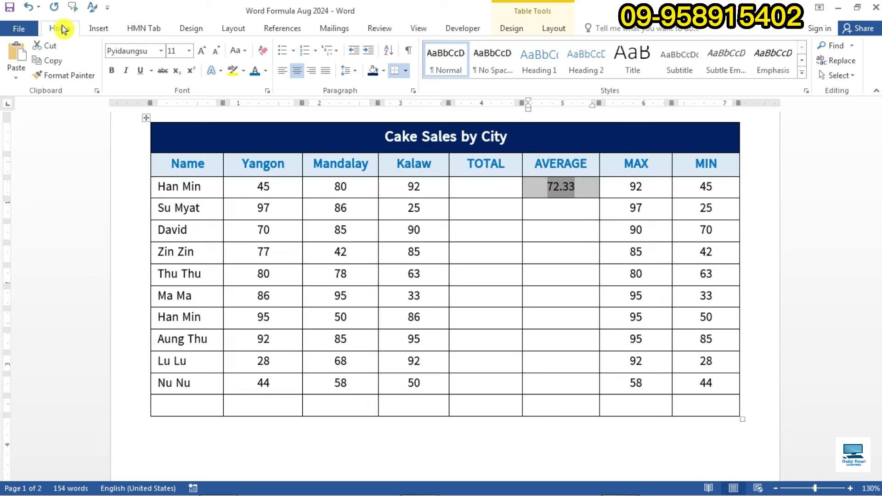
Step: Paste the 72.33 average formula into the Su Myat to Nu Nu cells and update them (69.33 to 50.67)
left_click(53, 64)
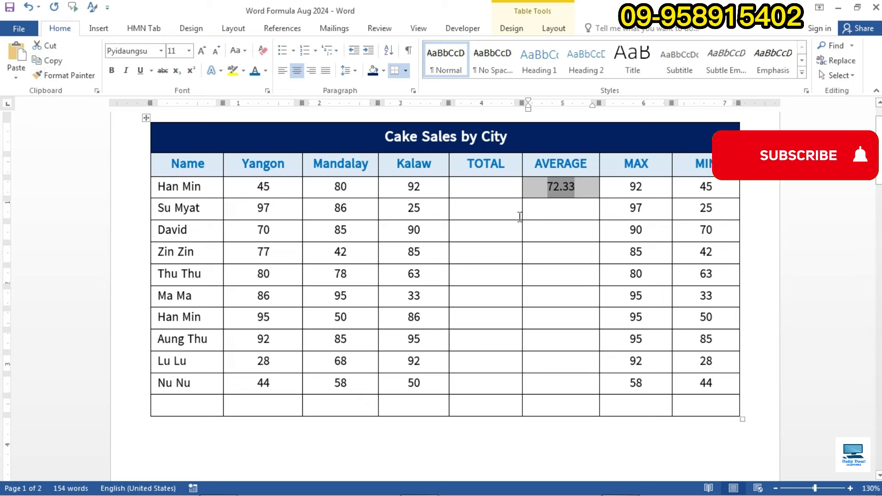
left_click_drag(523, 217, 561, 387)
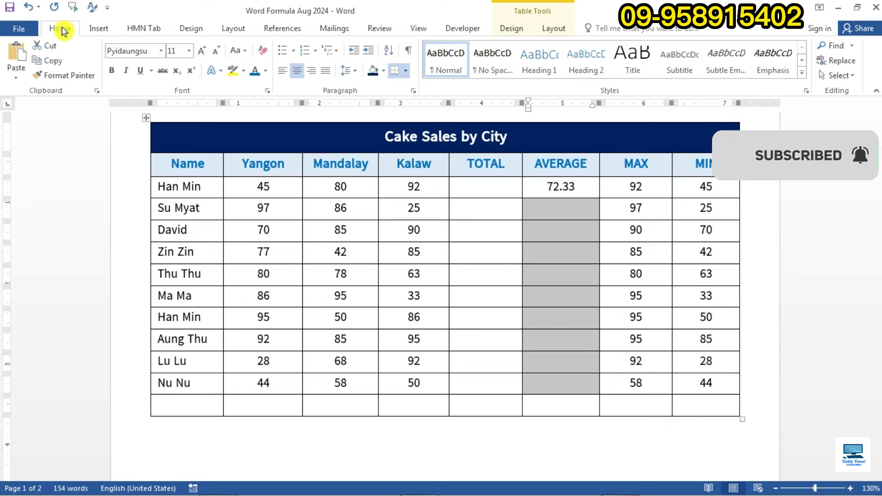
left_click(16, 64)
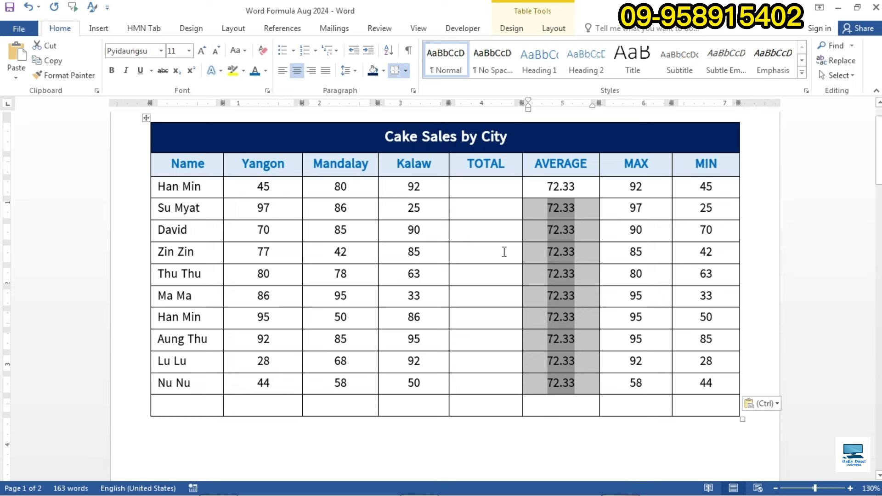
key("F9")
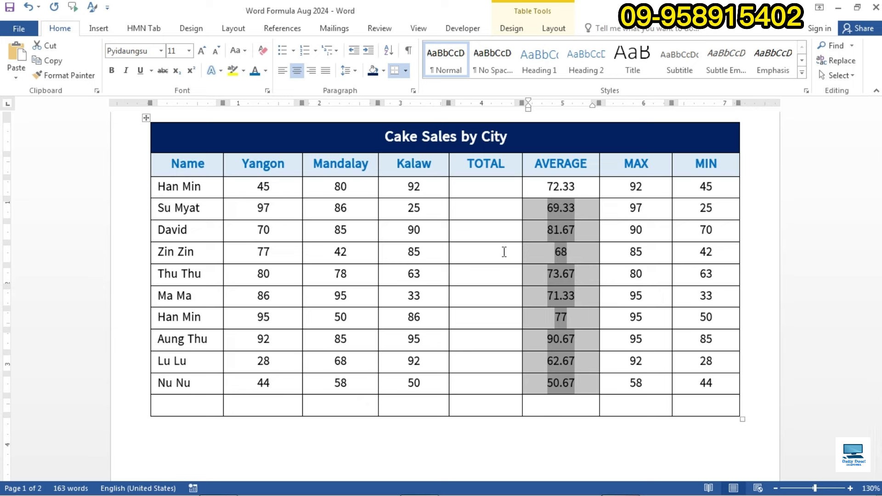
left_click(582, 212)
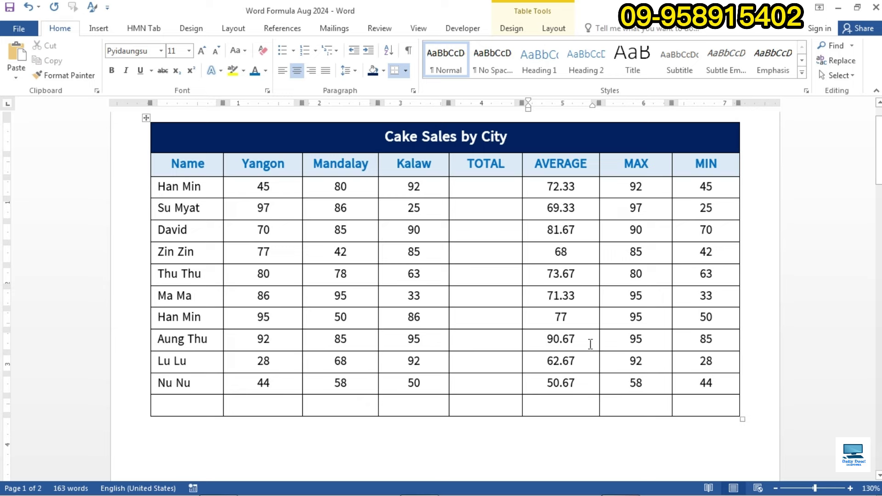
Step: Add a =SUM(LEFT) field in Han Min's TOTAL cell and update it to show 217
left_click(500, 166)
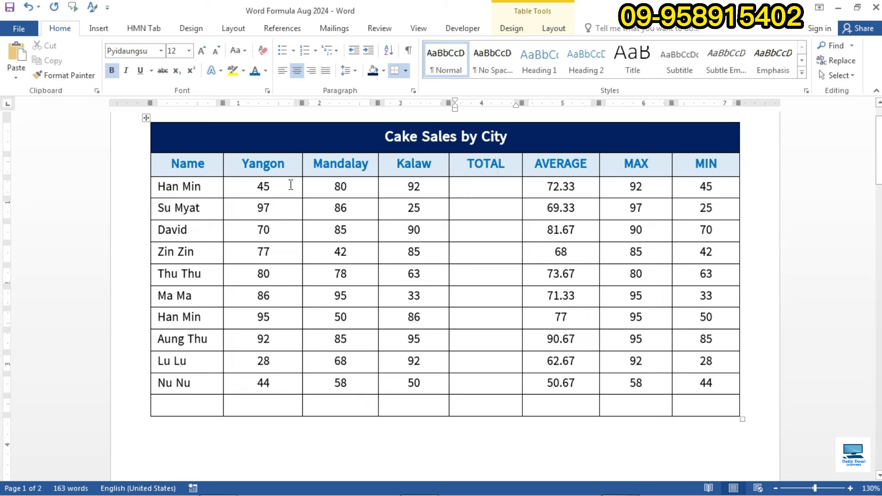
left_click_drag(237, 188, 419, 189)
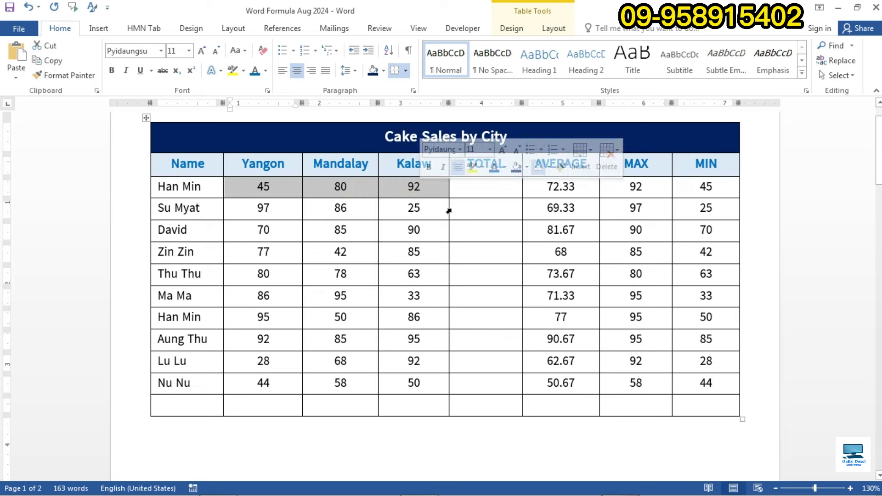
left_click(489, 188)
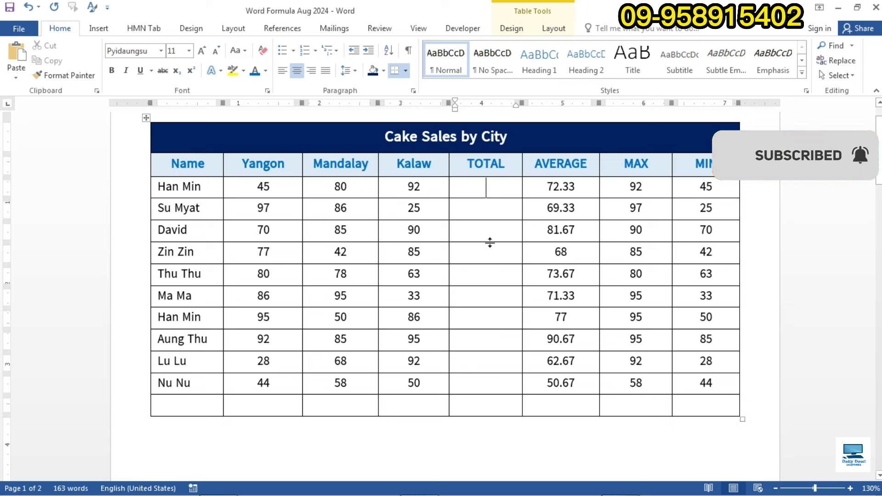
key("ctrl+F9")
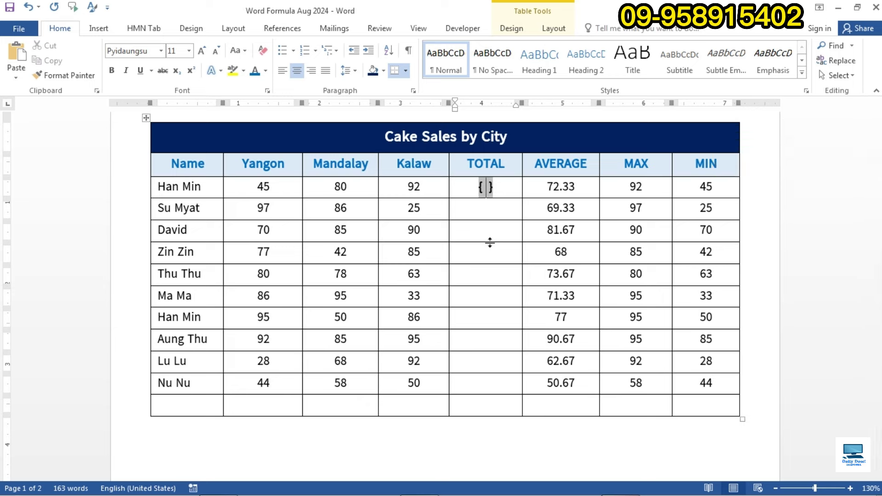
type("=")
type("SU ")
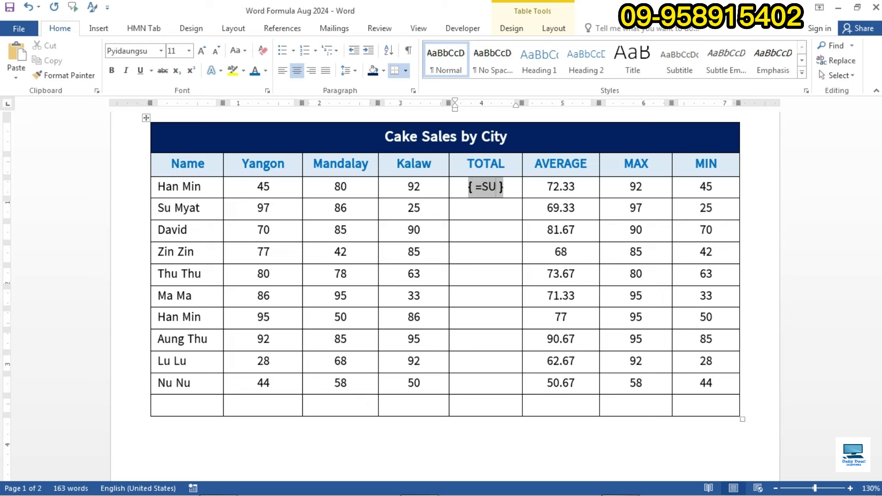
type("M(")
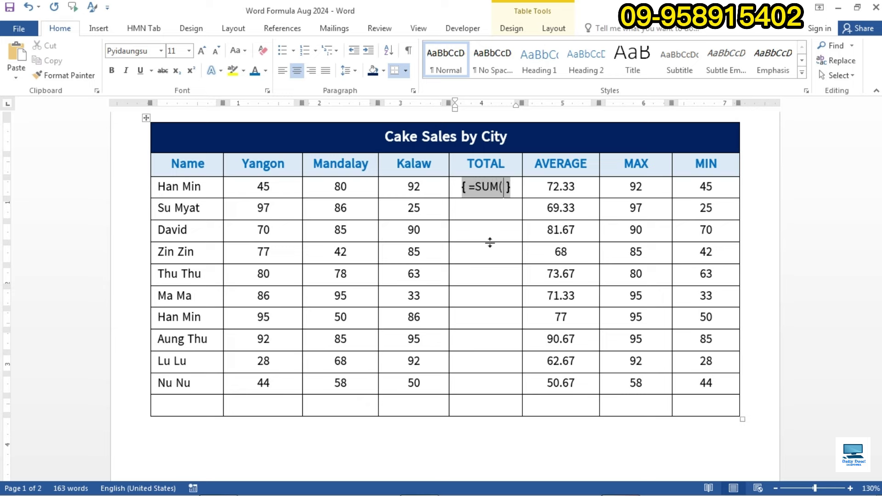
type("LEF")
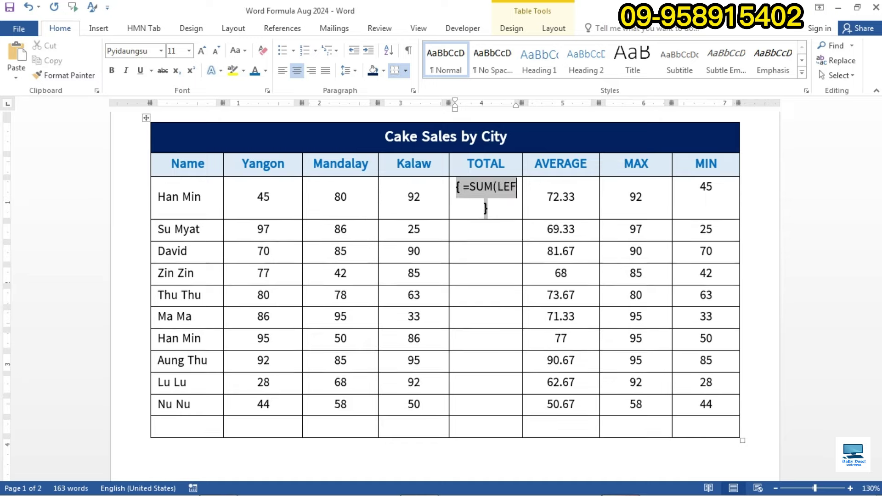
type("T)")
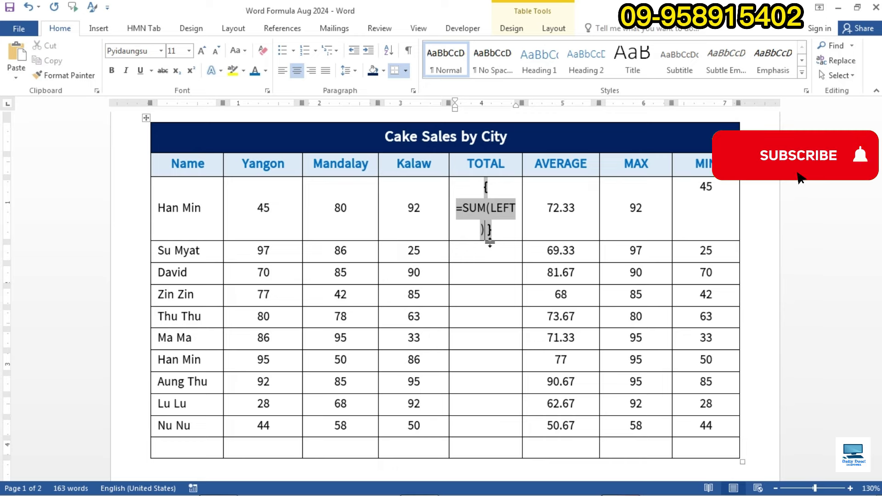
key("F9")
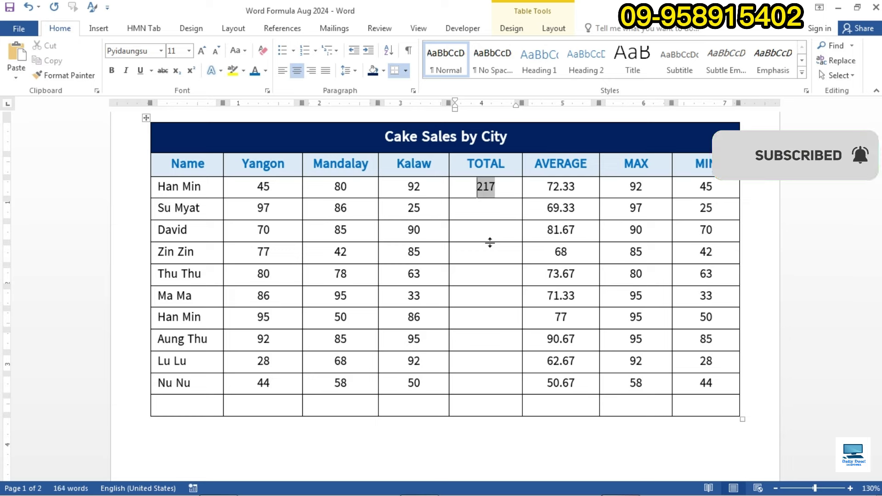
left_click(462, 224)
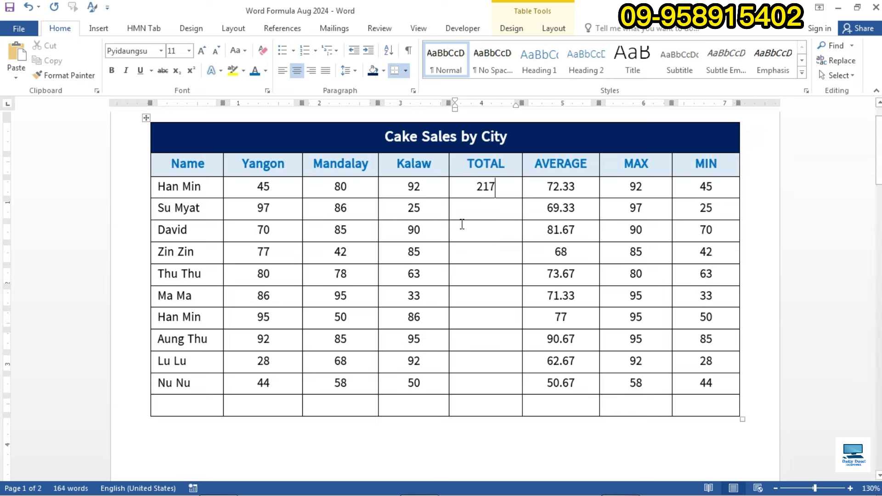
Step: Copy Han Min's 217 TOTAL formula into the empty TOTAL cells from Su Myat to Nu Nu
left_click(451, 195)
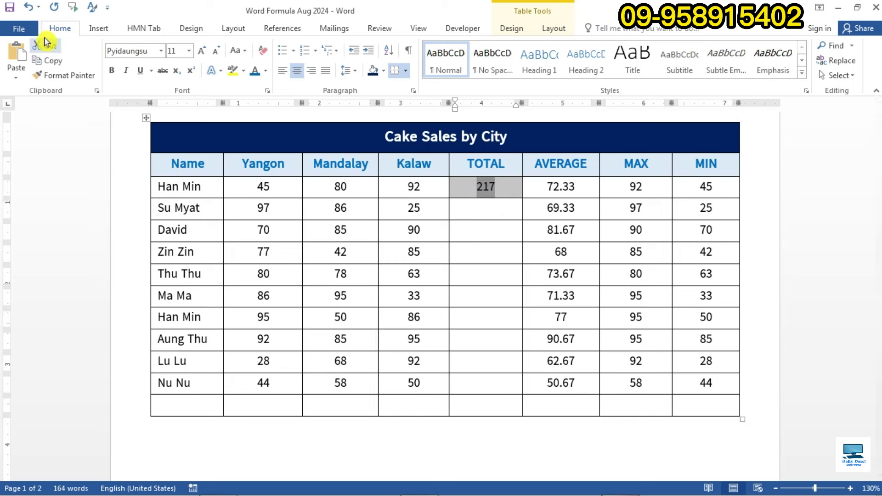
left_click(51, 61)
left_click_drag(451, 212, 467, 386)
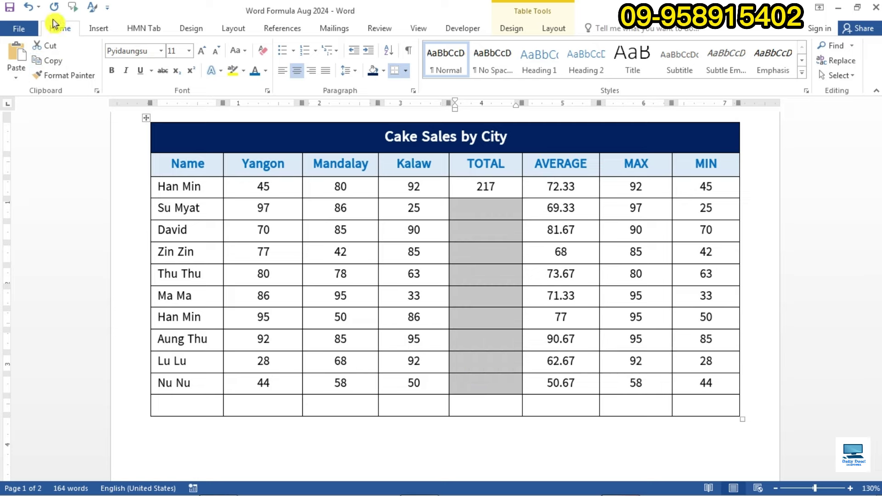
left_click(23, 56)
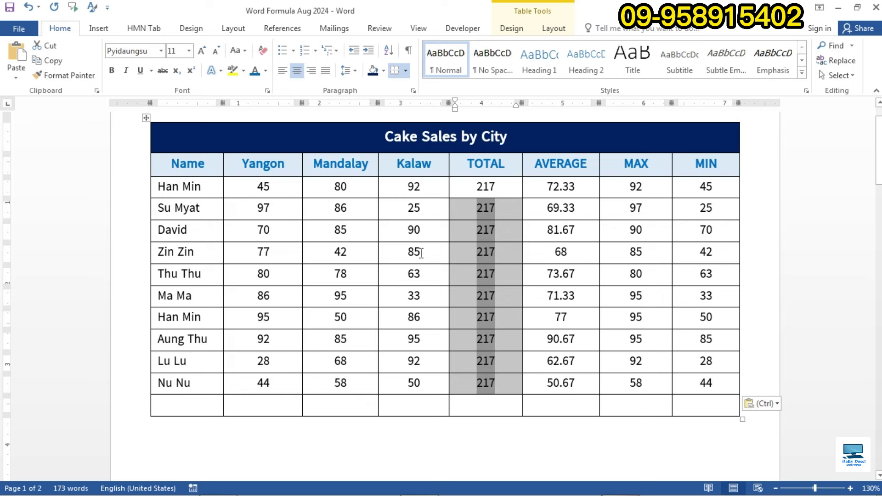
Step: Update the pasted fields so each row shows its own sum: 208, 245, 204, 221, and so on
key("F9")
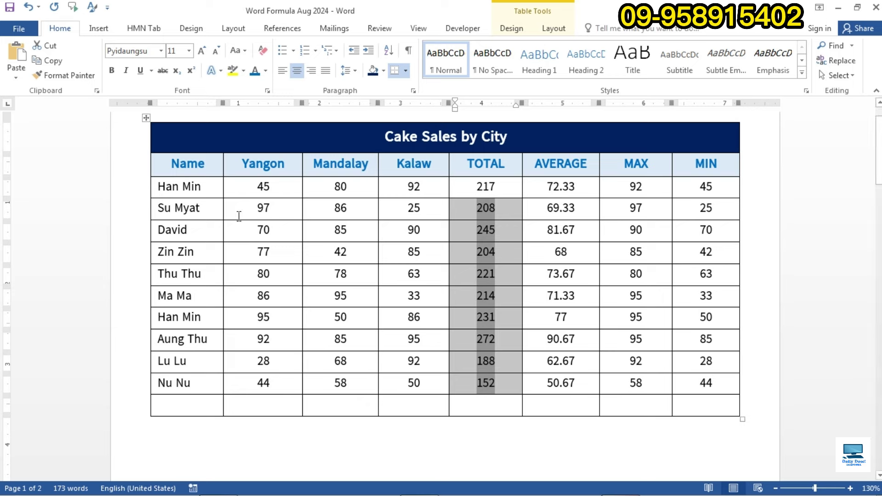
left_click(472, 212)
left_click(510, 233)
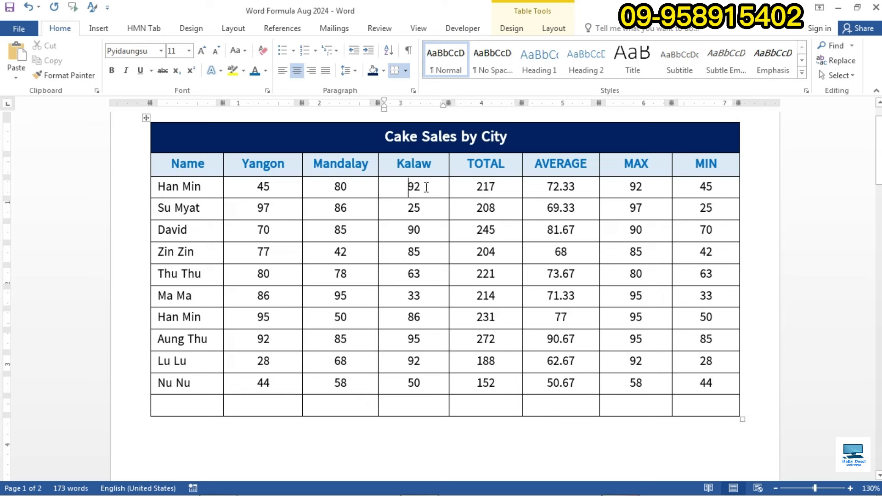
Step: Insert an empty field in the blank bottom Yangon cell below Nu Nu
left_click_drag(414, 188, 280, 189)
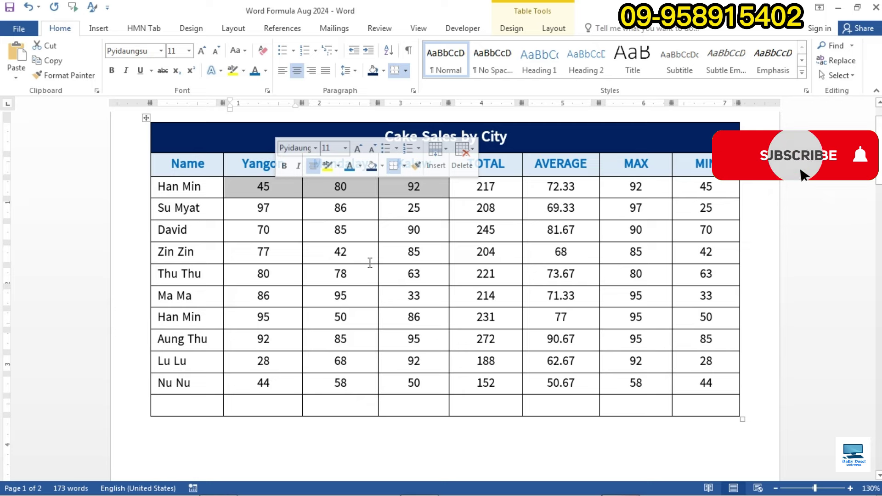
left_click(271, 209)
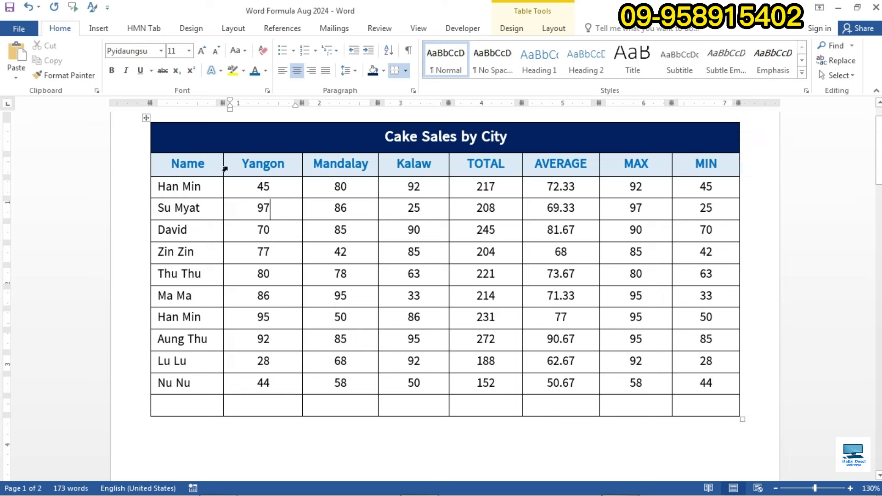
left_click_drag(228, 165, 281, 392)
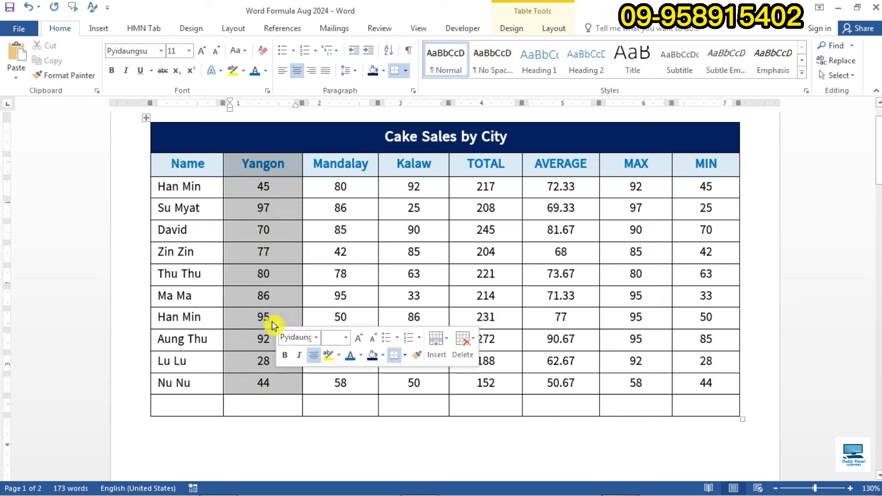
left_click(263, 406)
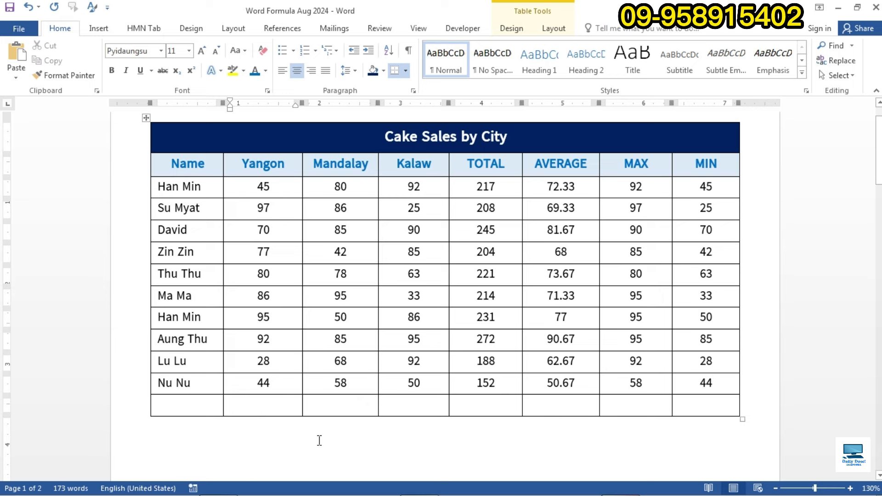
key("ctrl+F9")
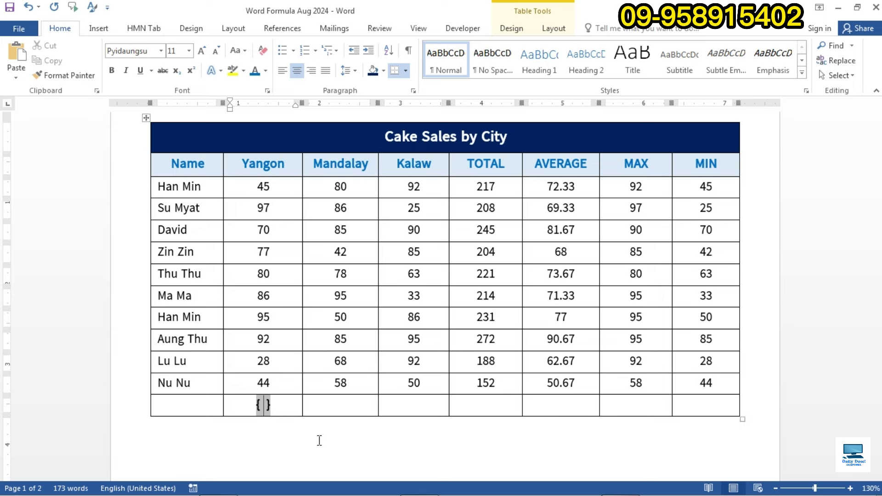
Step: Enter =SUM(ABOVE) in the Yangon field and update it to show 714
type("=")
type("SUM ")
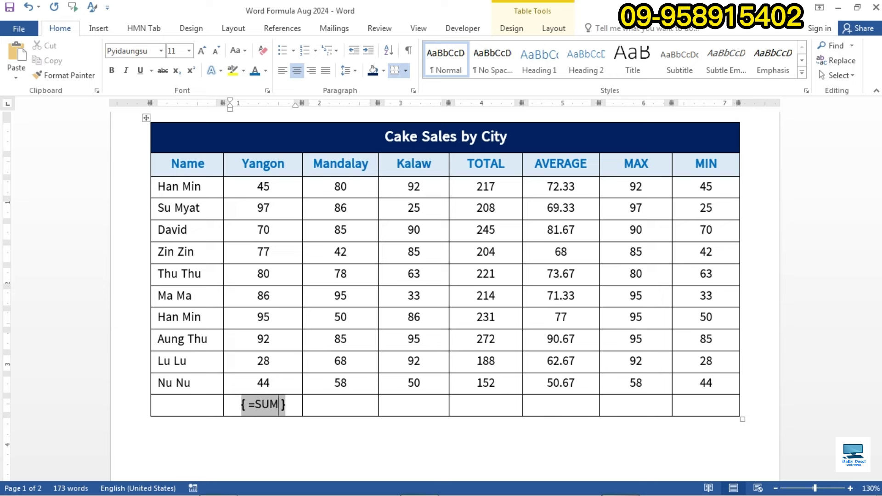
type("(")
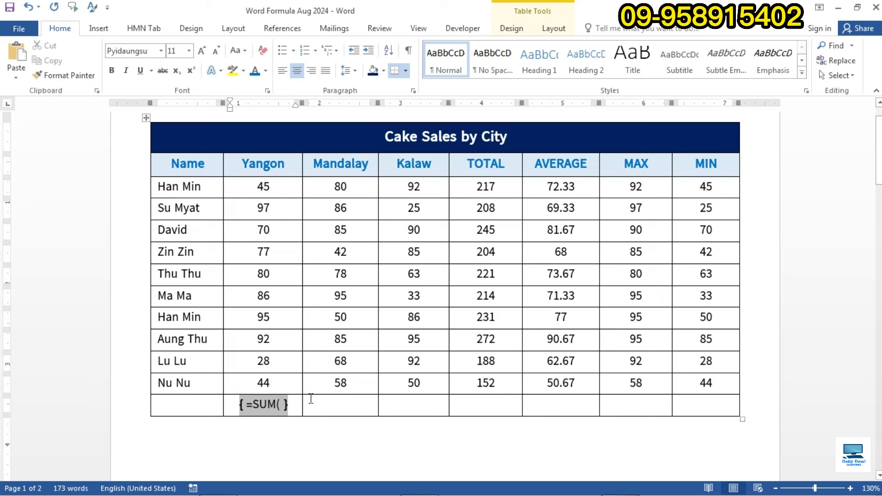
type("ABO")
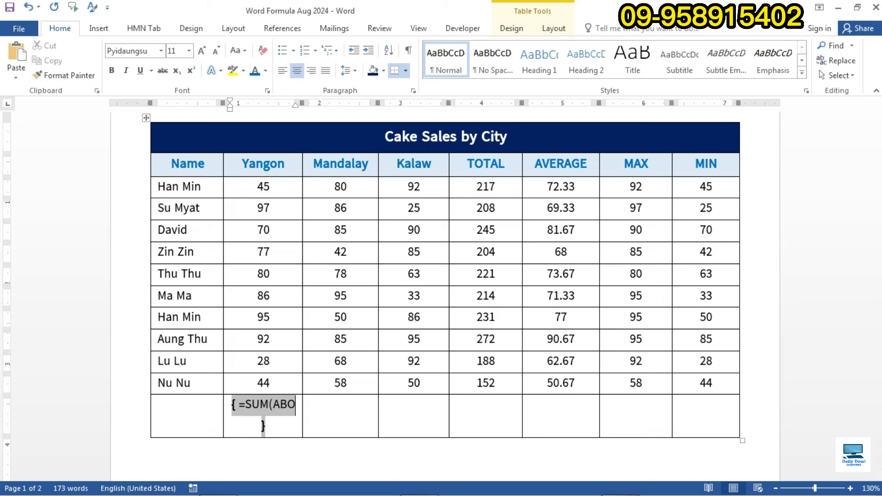
type("VE")
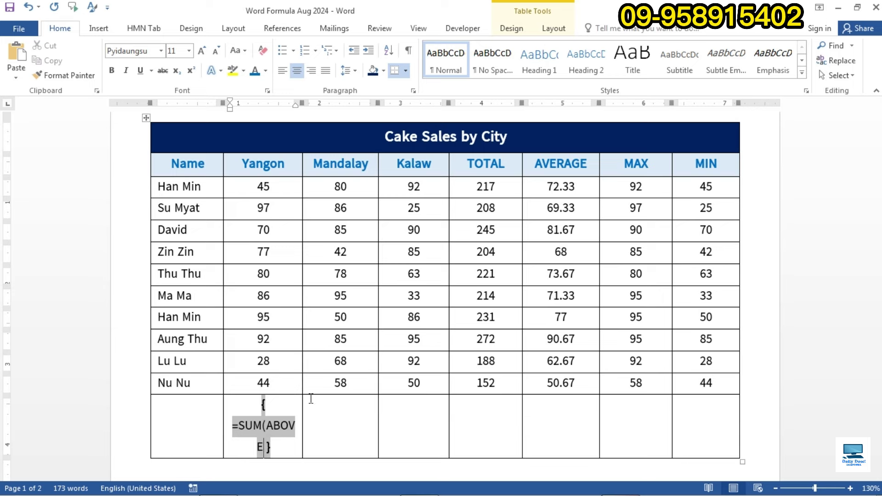
type(")")
key("F9")
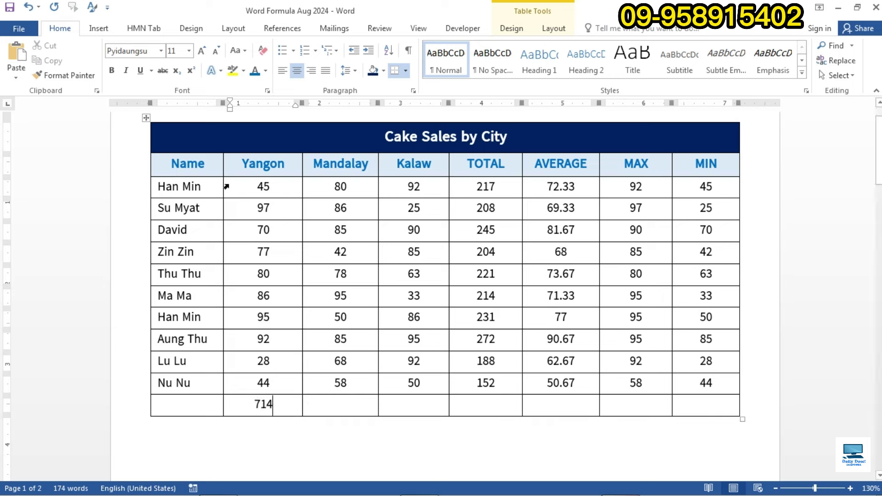
left_click(292, 408)
left_click_drag(225, 187, 271, 383)
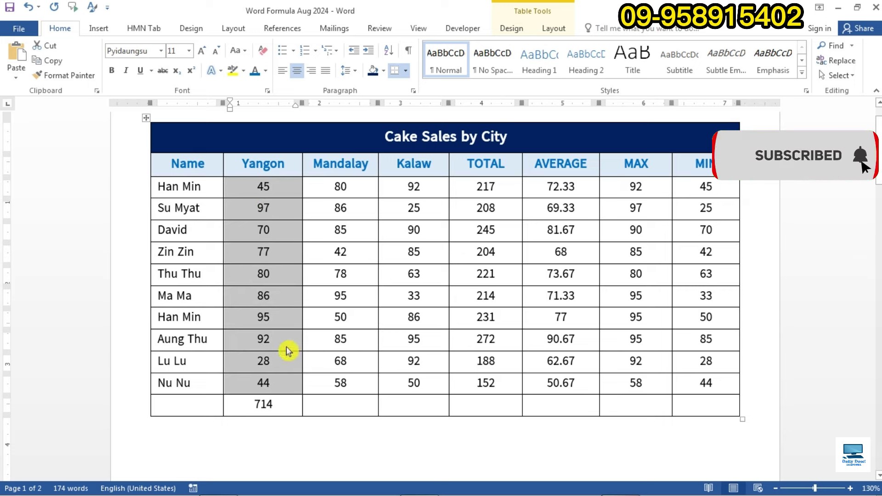
left_click(289, 416)
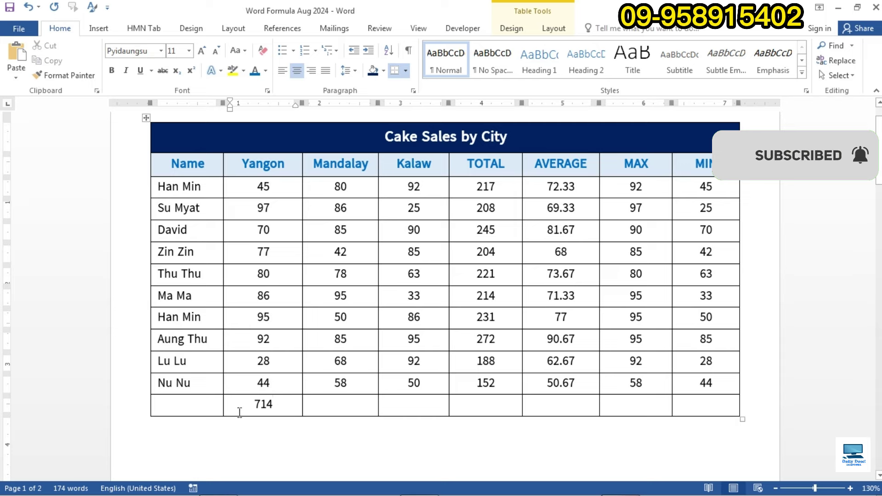
left_click_drag(330, 177, 431, 398)
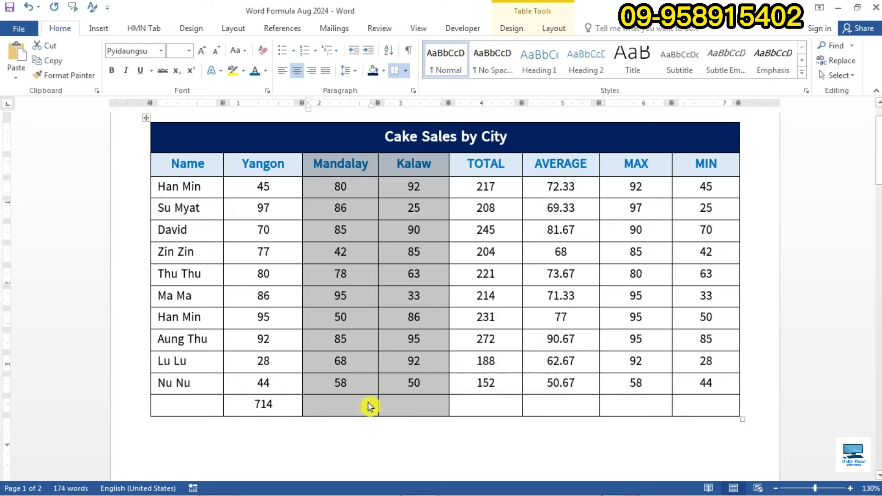
Step: Copy the 714 formula into the Mandalay and Kalaw bottom cells, updating them to 727 and 711
left_click(232, 408)
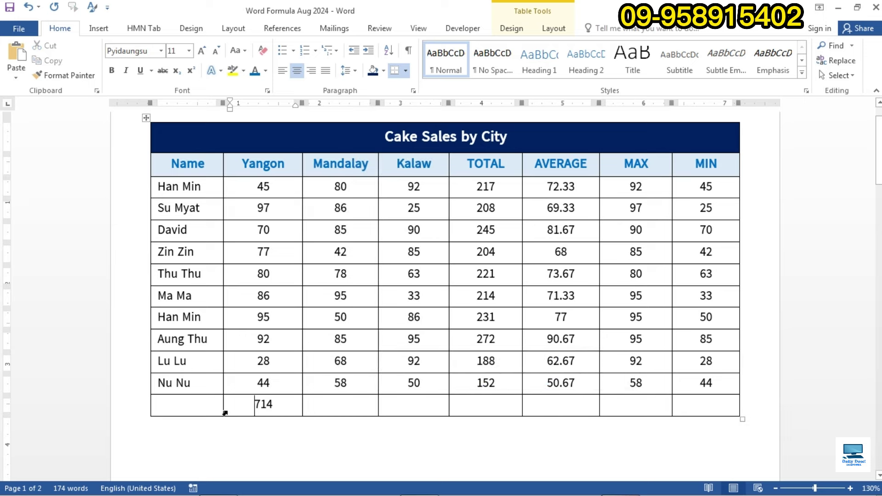
left_click(240, 415)
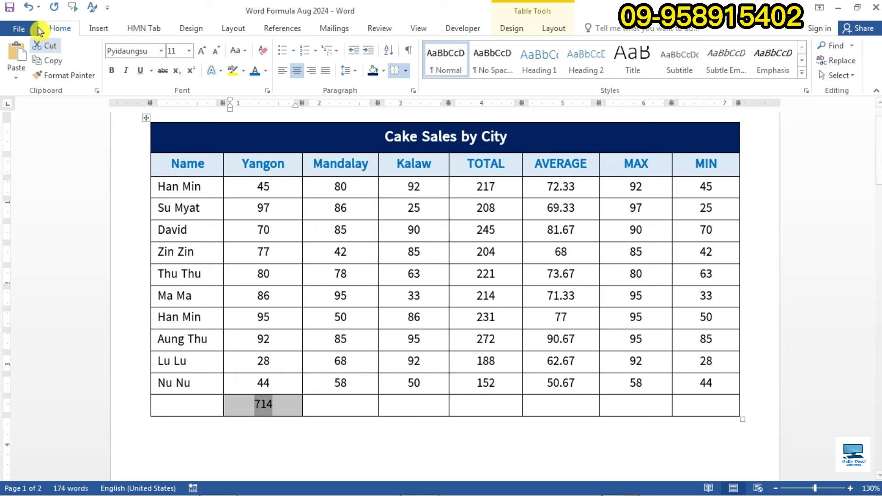
left_click(57, 64)
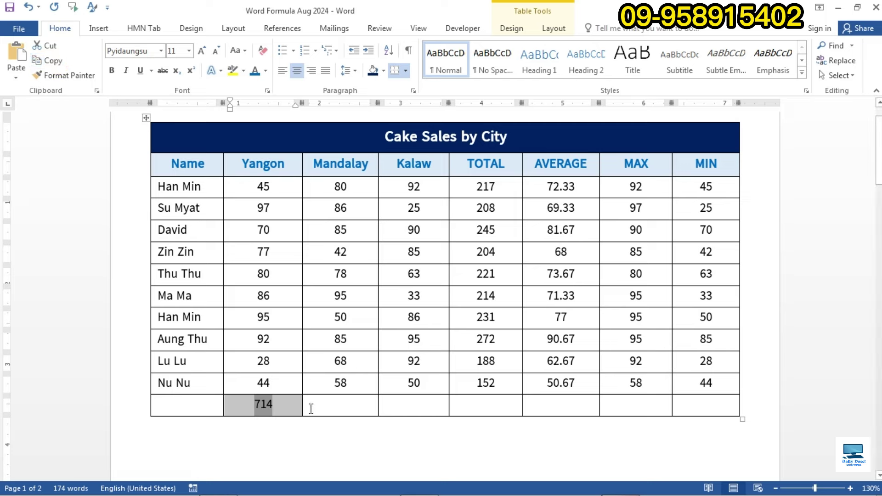
left_click_drag(345, 407, 396, 404)
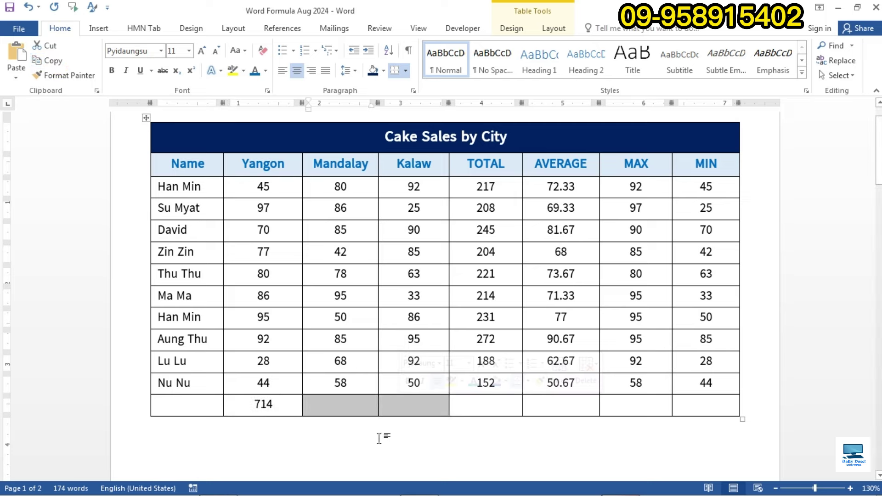
left_click(23, 59)
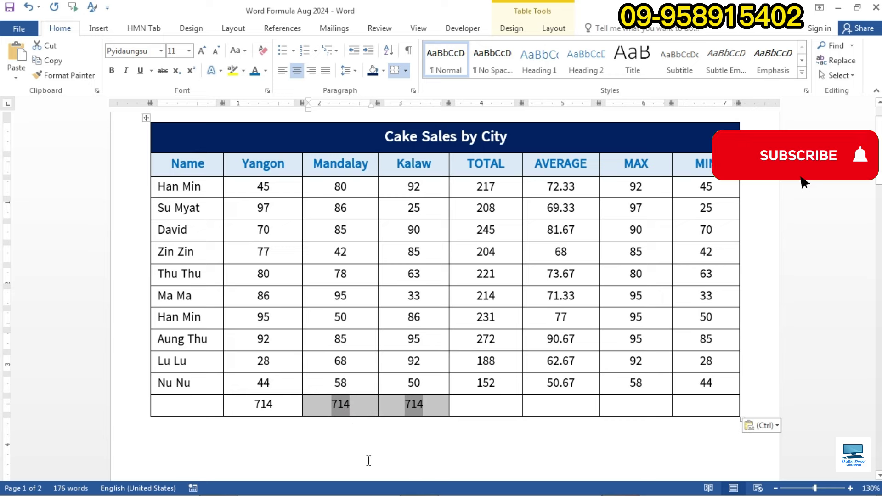
key("F9")
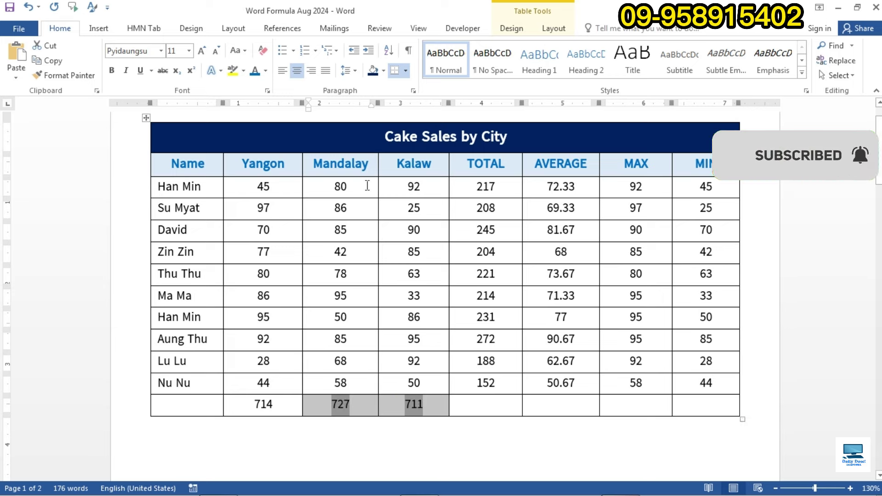
left_click(365, 409)
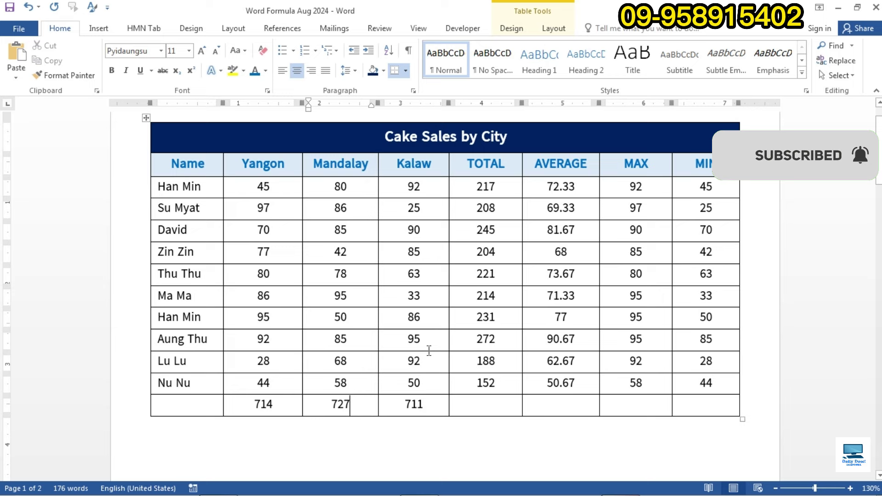
left_click(432, 408)
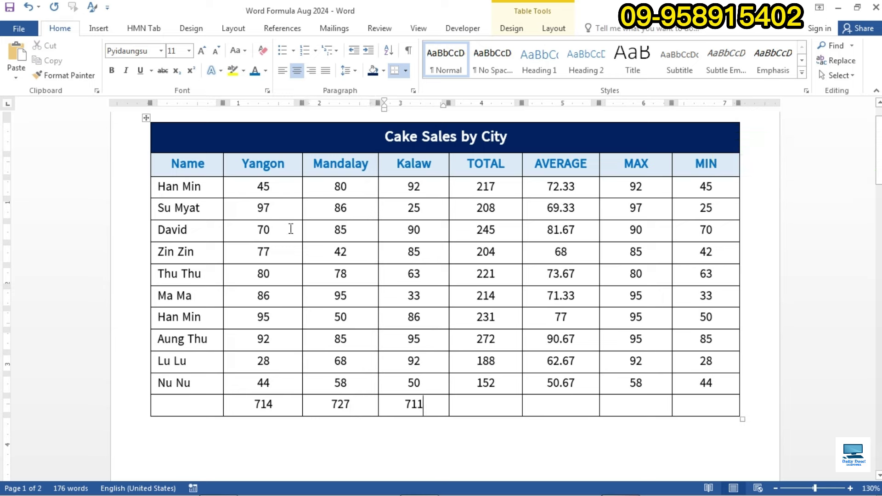
left_click_drag(226, 188, 273, 399)
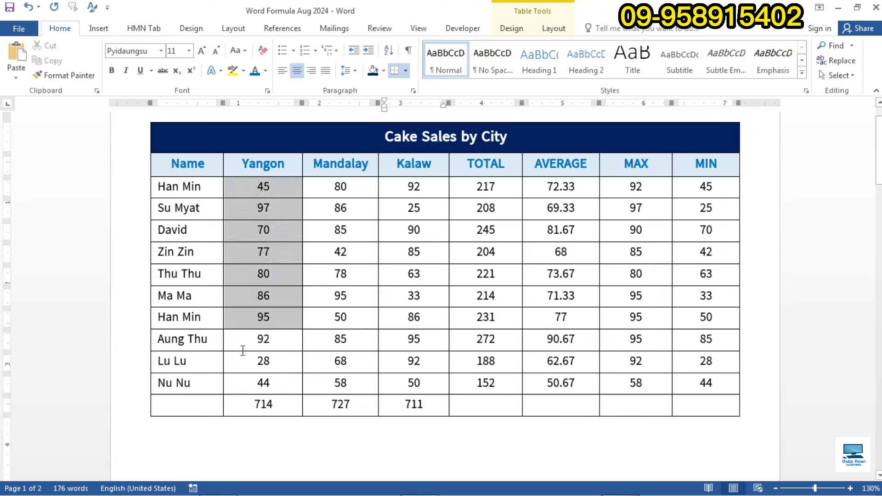
left_click(283, 409)
left_click(473, 187)
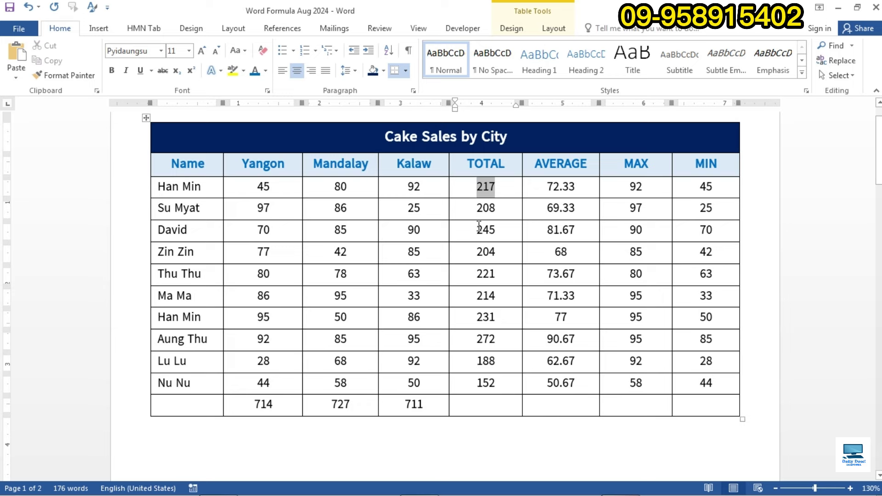
left_click(435, 403)
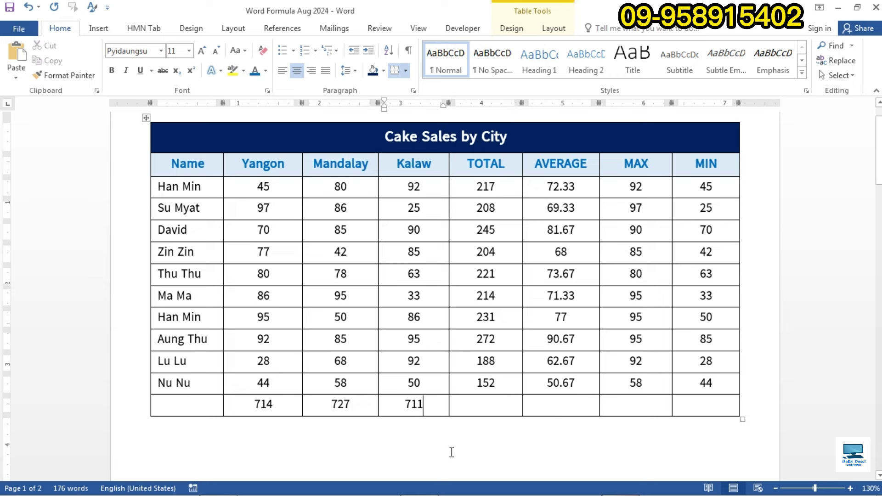